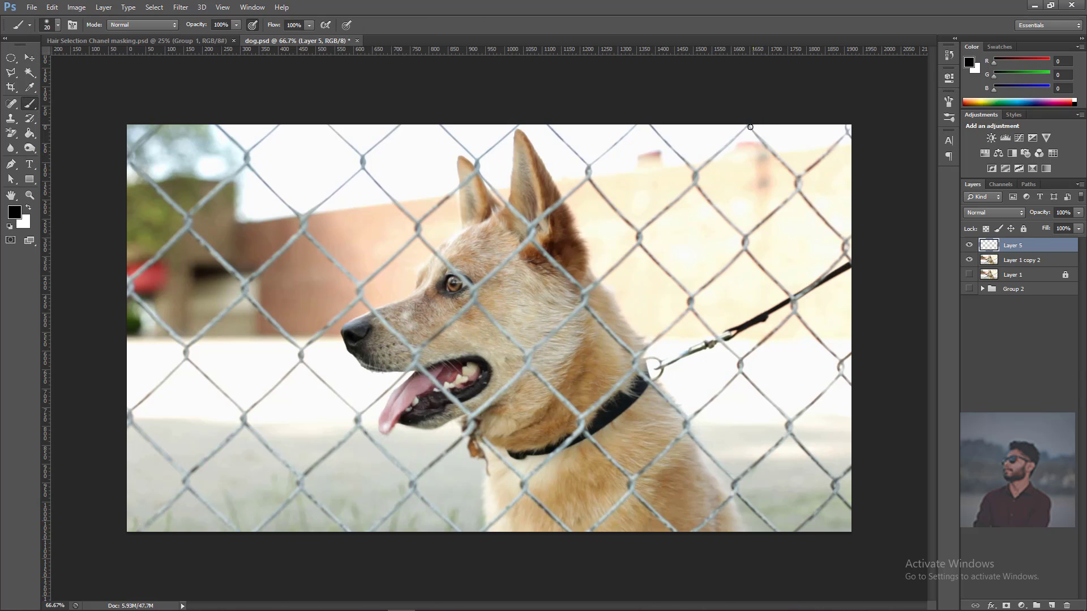
On Layer 5, trace the fence wire from the photo's upper-right corner to its fourth knot with straight 20 px black brush strokes
{"action": "key", "text": "ctrl+plus"}
{"action": "key", "text": "ctrl+plus"}
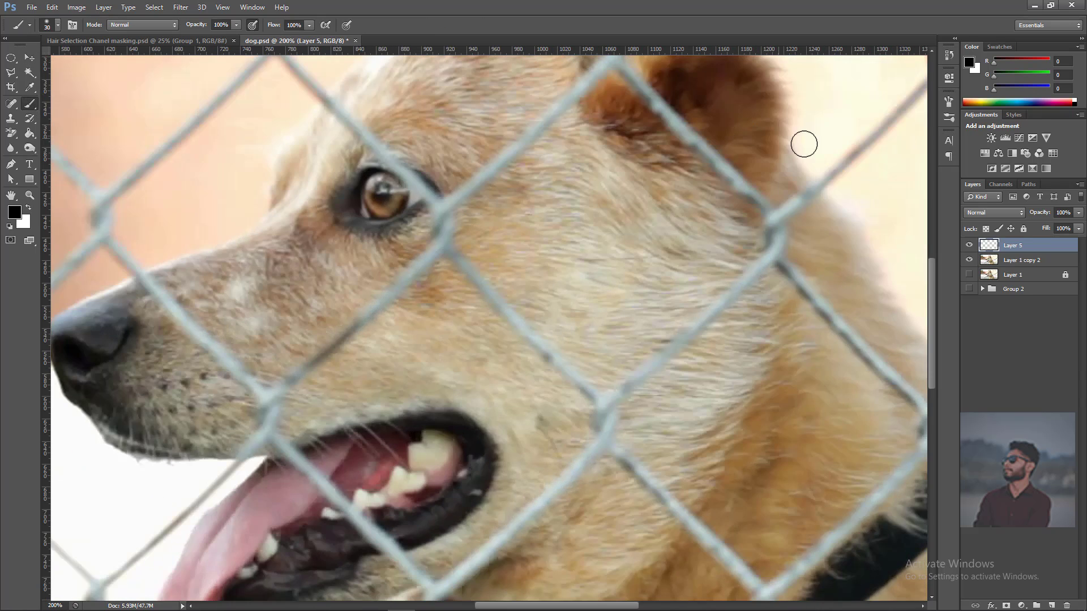
{"action": "key", "text": "ctrl+minus"}
{"action": "left_click_drag", "start_coordinate": [852, 106], "coordinate": [881, 164]}
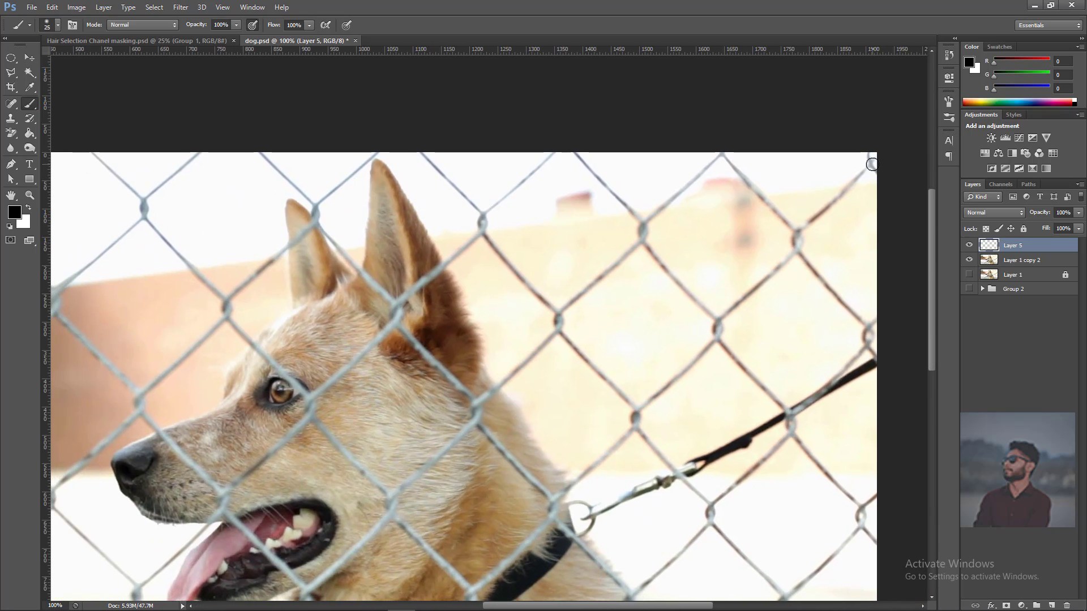
{"action": "key", "text": "bracketleft"}
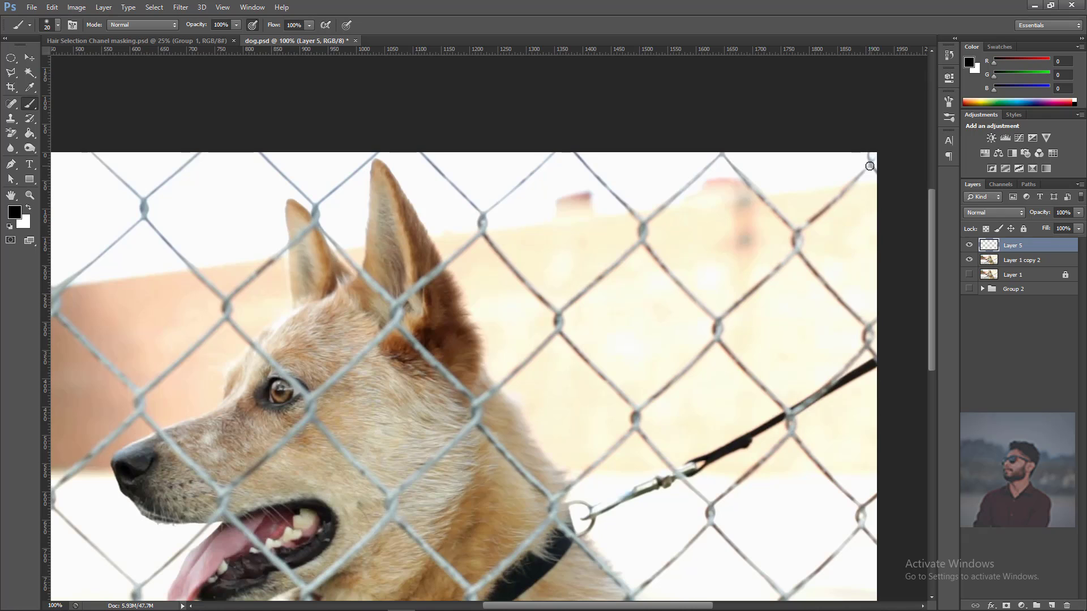
{"action": "left_click", "coordinate": [803, 229], "text": "shift"}
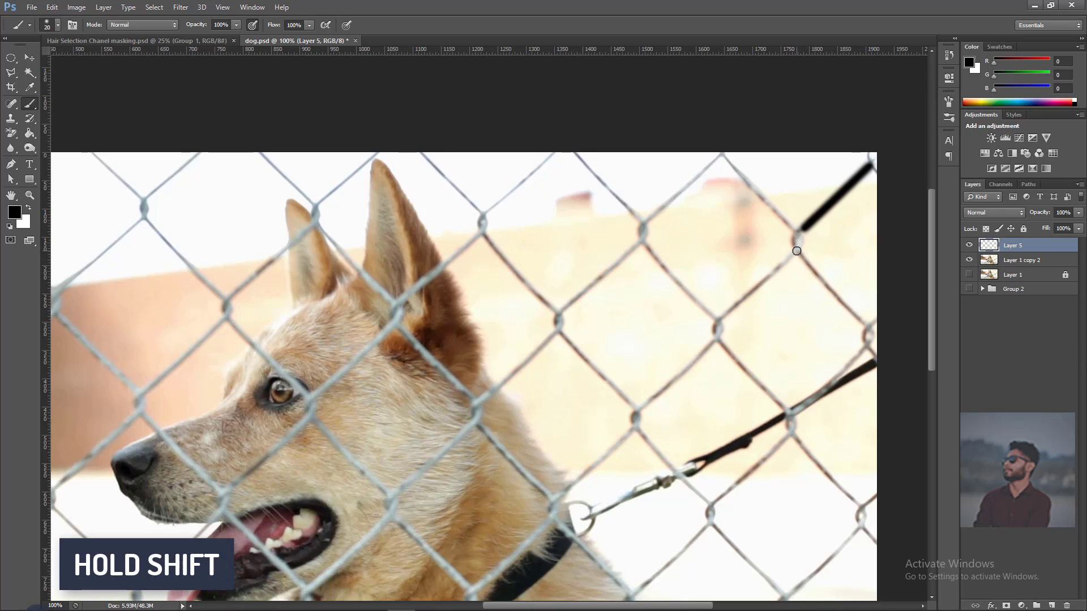
{"action": "left_click", "coordinate": [797, 250], "text": "shift"}
{"action": "left_click", "coordinate": [719, 321], "text": "shift"}
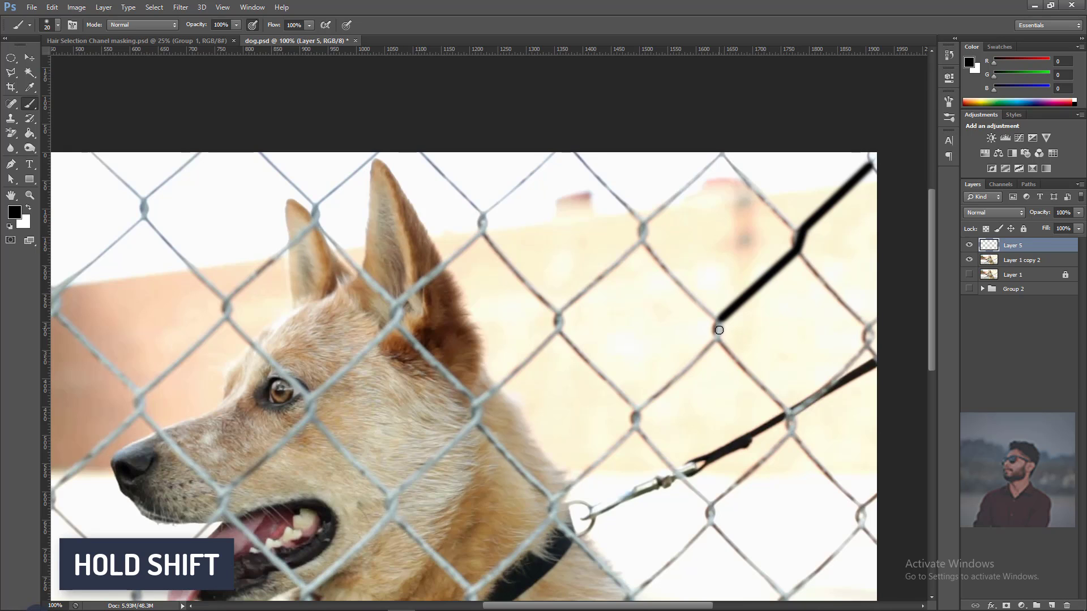
{"action": "left_click", "coordinate": [714, 341], "text": "shift"}
{"action": "left_click", "coordinate": [638, 408], "text": "shift"}
{"action": "scroll", "coordinate": [714, 369], "scroll_direction": "down", "scroll_amount": 3}
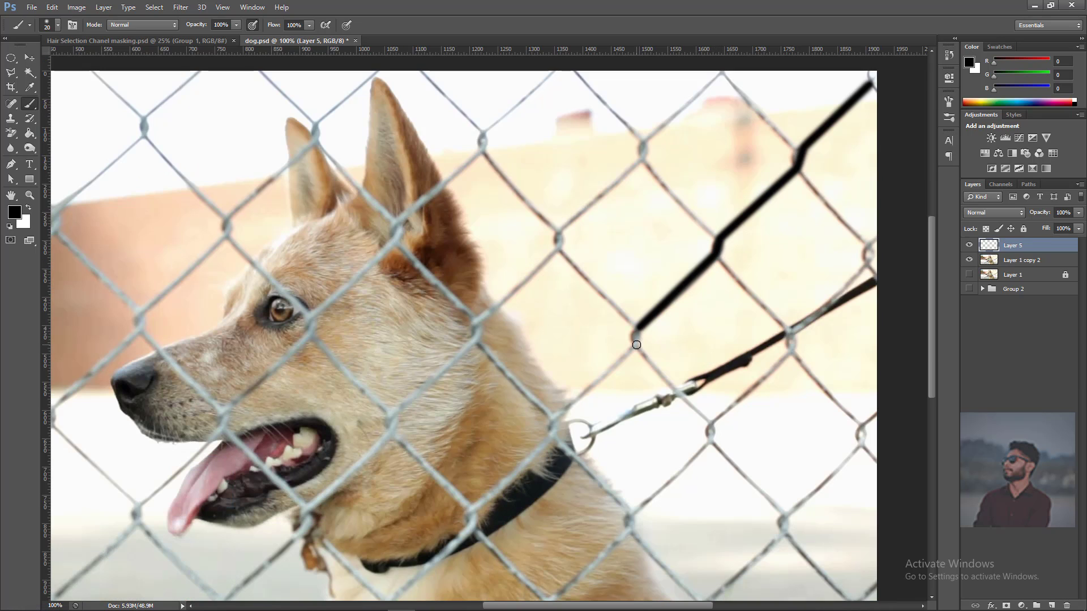
Continue the black line along the same wire across the collar and chest down to the photo's lower edge
{"action": "left_click", "coordinate": [552, 421], "text": "shift"}
{"action": "scroll", "coordinate": [551, 421], "scroll_direction": "down", "scroll_amount": 3}
{"action": "left_click", "coordinate": [472, 430], "text": "shift"}
{"action": "left_click", "coordinate": [471, 445], "text": "shift"}
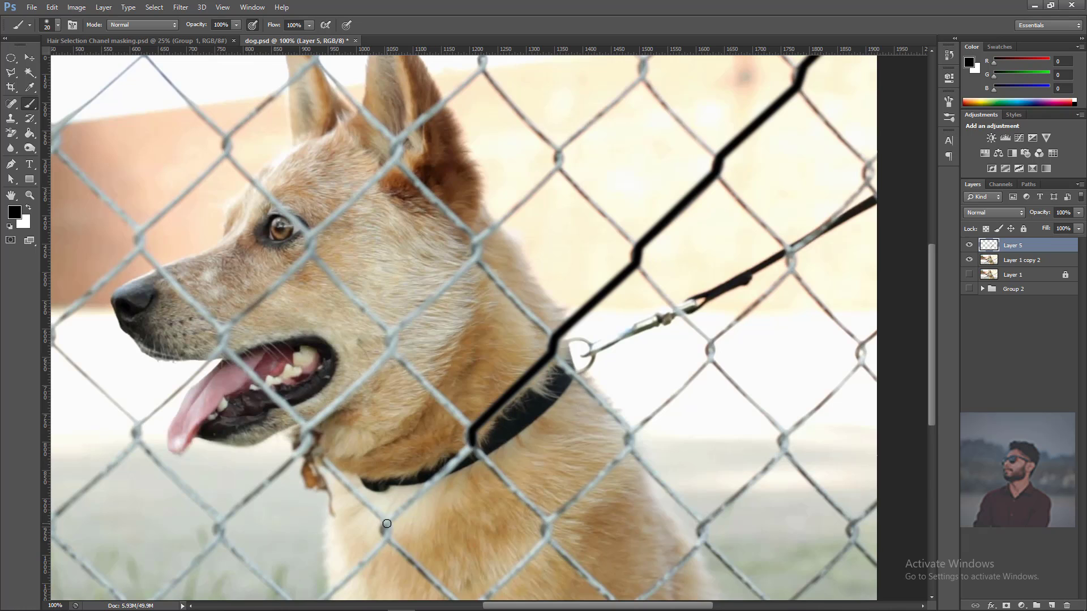
{"action": "left_click", "coordinate": [387, 524], "text": "shift"}
{"action": "scroll", "coordinate": [388, 524], "scroll_direction": "down", "scroll_amount": 3}
{"action": "left_click", "coordinate": [386, 373], "text": "shift"}
{"action": "left_click", "coordinate": [320, 443], "text": "shift"}
Trace the parallel wire in black from the right edge above the leash, through each knot, down to the photo's lower edge
{"action": "scroll", "coordinate": [431, 426], "scroll_direction": "up", "scroll_amount": 3}
{"action": "left_click", "coordinate": [875, 120]}
{"action": "left_click", "coordinate": [868, 138], "text": "shift"}
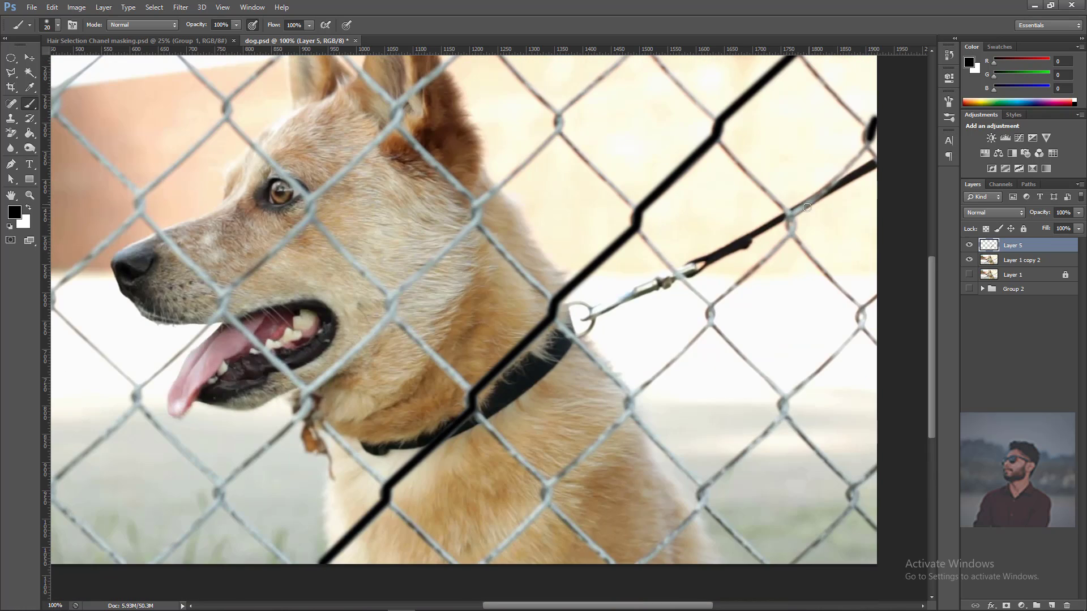
{"action": "left_click", "coordinate": [794, 215], "text": "shift"}
{"action": "key", "text": "ctrl+z"}
{"action": "left_click", "coordinate": [868, 145]}
{"action": "left_click", "coordinate": [793, 215], "text": "shift"}
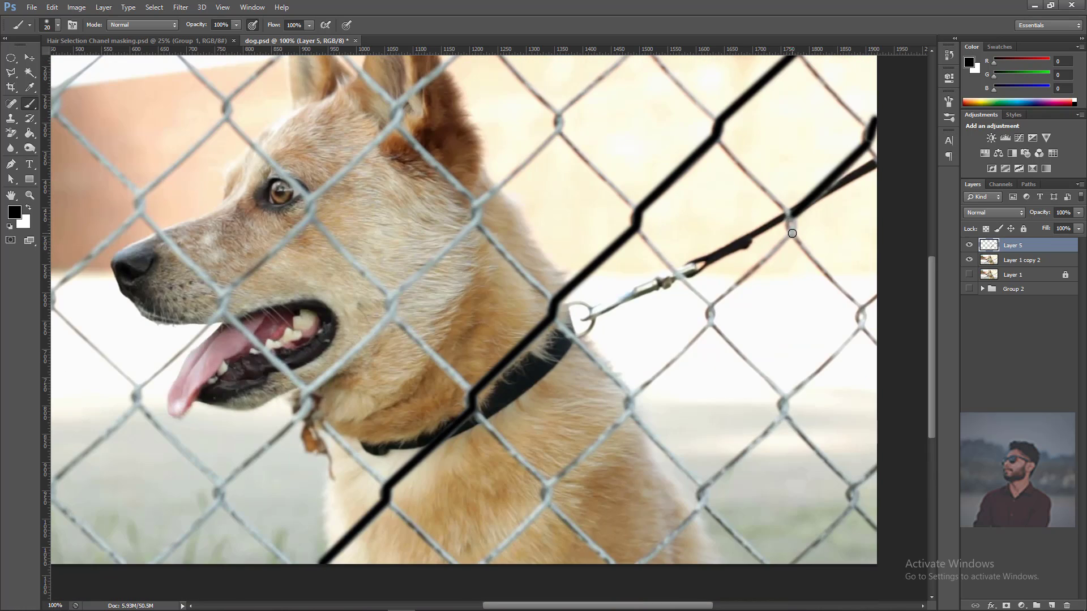
{"action": "left_click", "coordinate": [710, 319], "text": "shift"}
{"action": "left_click", "coordinate": [629, 408], "text": "shift"}
{"action": "left_click", "coordinate": [548, 490], "text": "shift"}
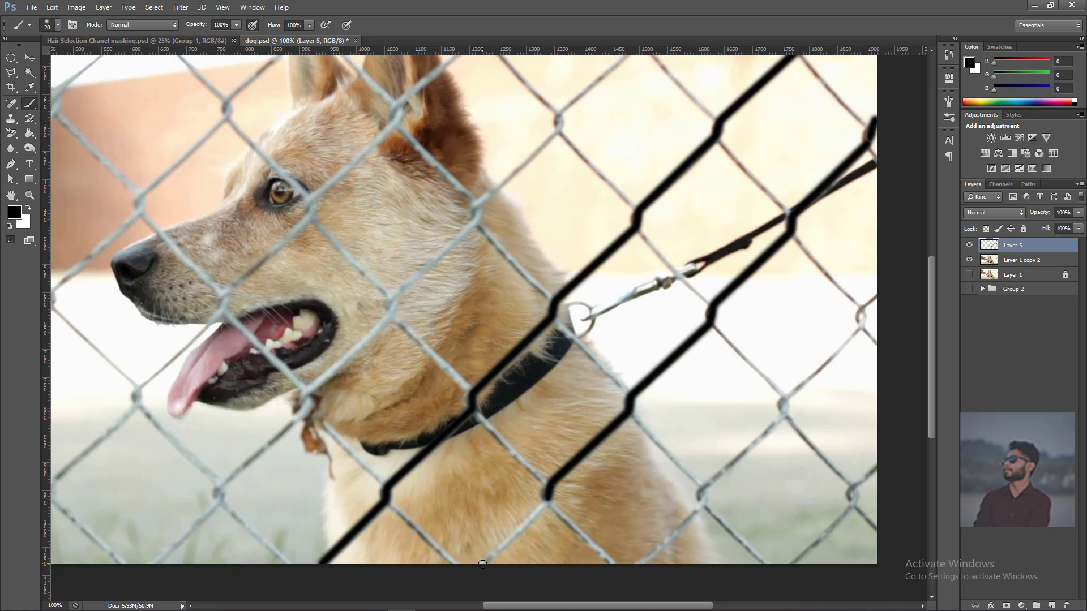
{"action": "left_click", "coordinate": [482, 563], "text": "shift"}
Trace the wire that starts at the right edge below the leash in black, knot by knot, to the lower edge
{"action": "scroll", "coordinate": [843, 294], "scroll_direction": "down", "scroll_amount": 2}
{"action": "left_click", "coordinate": [843, 292], "text": "shift"}
{"action": "key", "text": "ctrl+z"}
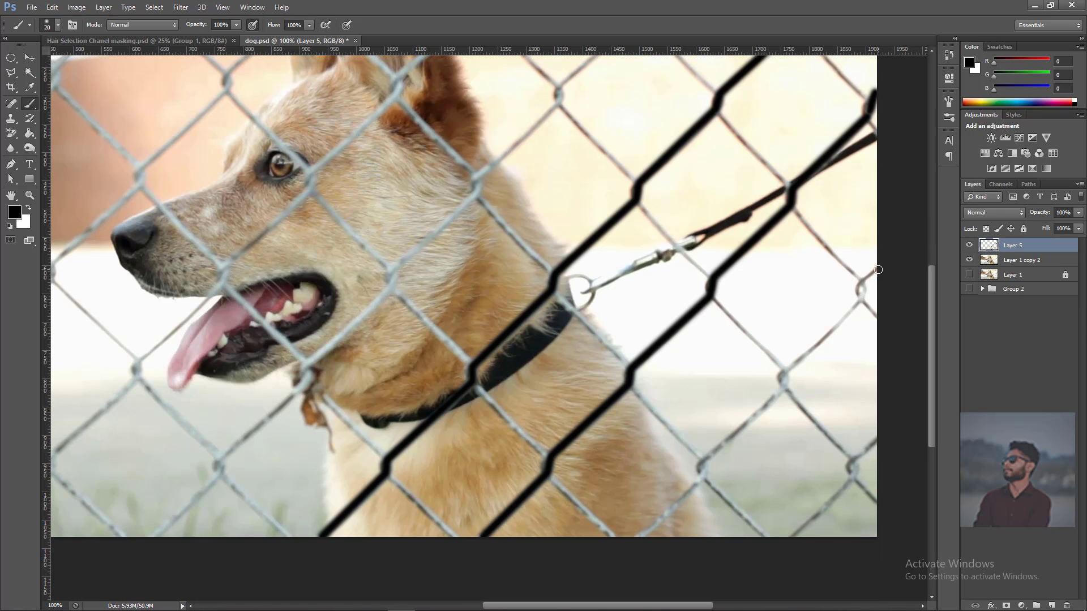
{"action": "left_click", "coordinate": [863, 292]}
{"action": "left_click", "coordinate": [785, 376], "text": "shift"}
{"action": "left_click", "coordinate": [701, 470], "text": "shift"}
{"action": "left_click", "coordinate": [641, 536], "text": "shift"}
Trace the short piece of wire in the photo's lower-right corner in black, bending at its knot
{"action": "left_click", "coordinate": [874, 439]}
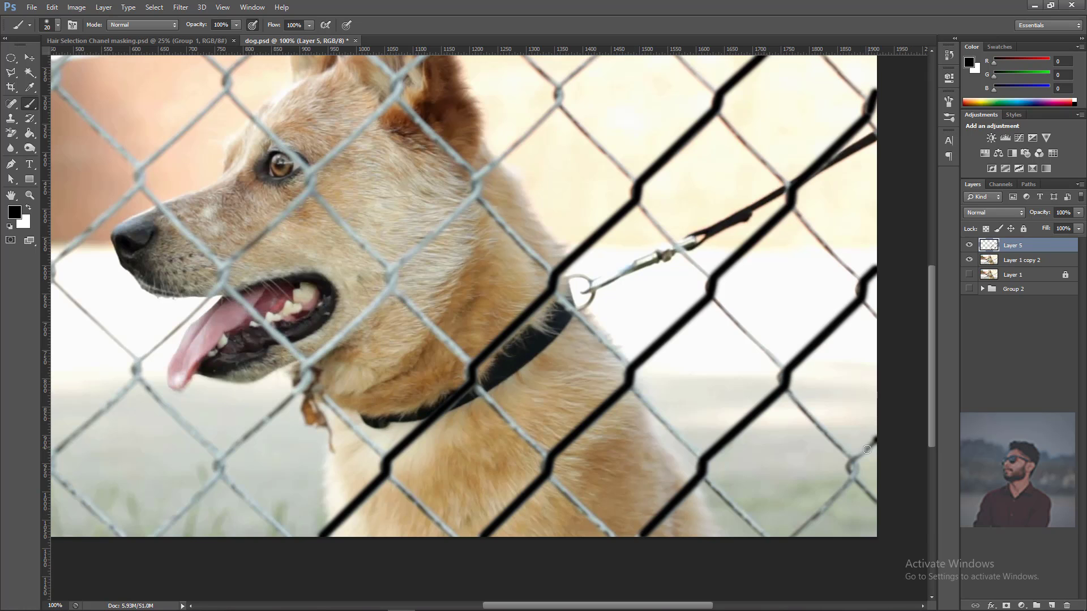
{"action": "left_click", "coordinate": [853, 461], "text": "shift"}
{"action": "left_click", "coordinate": [853, 475], "text": "shift"}
{"action": "left_click", "coordinate": [792, 537], "text": "shift"}
Trace the next wire in black from its knot on the upper edge down to the knot behind the dog's ear
{"action": "scroll", "coordinate": [798, 280], "scroll_direction": "up", "scroll_amount": 8}
{"action": "scroll", "coordinate": [798, 281], "scroll_direction": "up", "scroll_amount": 3}
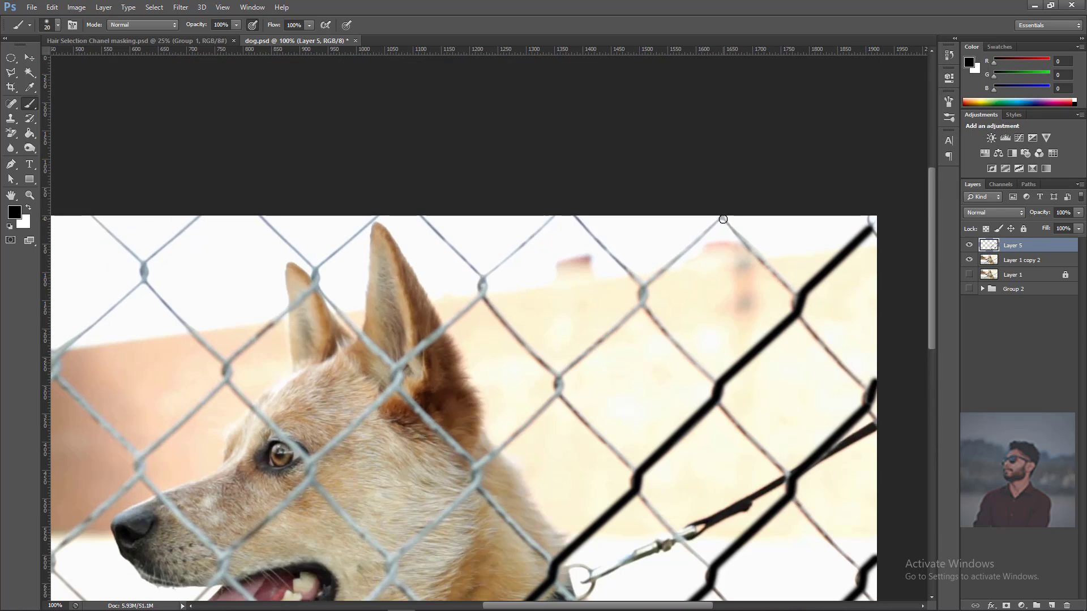
{"action": "left_click", "coordinate": [723, 220]}
{"action": "left_click", "coordinate": [645, 286], "text": "shift"}
{"action": "left_click", "coordinate": [642, 300], "text": "shift"}
{"action": "left_click", "coordinate": [561, 376], "text": "shift"}
{"action": "scroll", "coordinate": [628, 341], "scroll_direction": "down", "scroll_amount": 3}
{"action": "left_click", "coordinate": [558, 308], "text": "shift"}
{"action": "scroll", "coordinate": [480, 379], "scroll_direction": "down", "scroll_amount": 3}
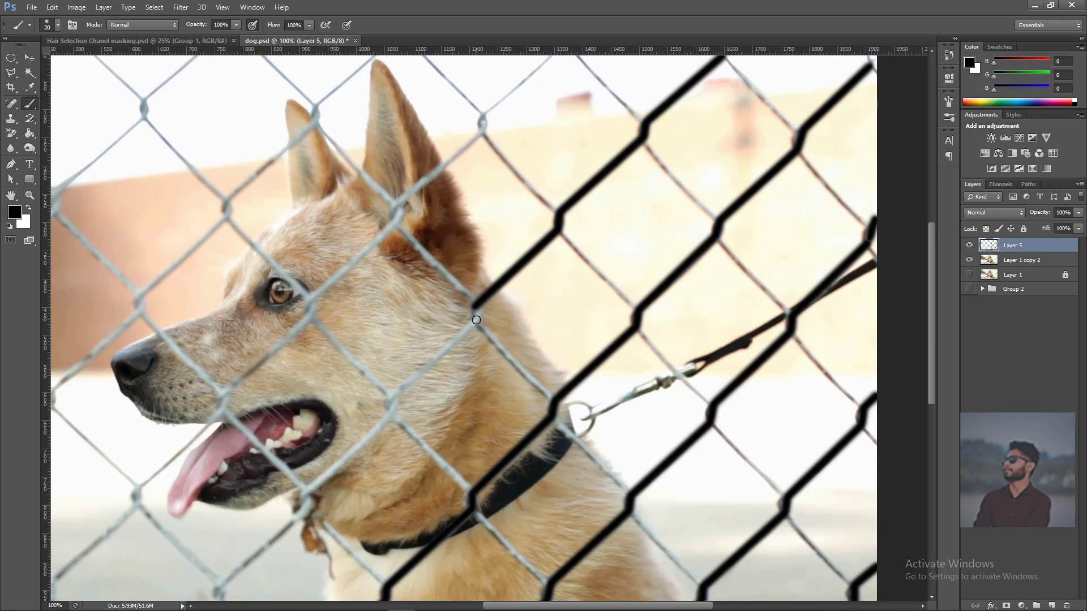
Extend that black line from the back of the dog's head across the cheek to the knot below the jaw
{"action": "left_click", "coordinate": [476, 311], "text": "shift"}
{"action": "left_click", "coordinate": [391, 399], "text": "shift"}
{"action": "left_click", "coordinate": [309, 492], "text": "shift"}
{"action": "scroll", "coordinate": [309, 492], "scroll_direction": "down", "scroll_amount": 6}
{"action": "left_click", "coordinate": [303, 331], "text": "shift"}
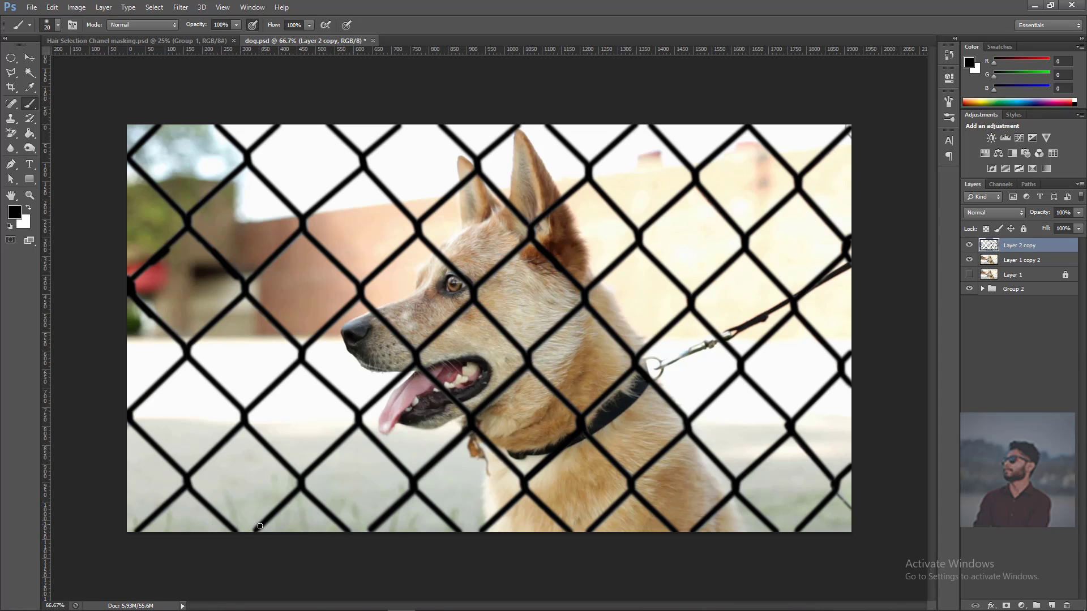
Examine the traced fence up close along the lower edge, around the dog and toward the upper-right corner for uncovered wire
{"action": "key", "text": "ctrl+plus"}
{"action": "key", "text": "ctrl+plus"}
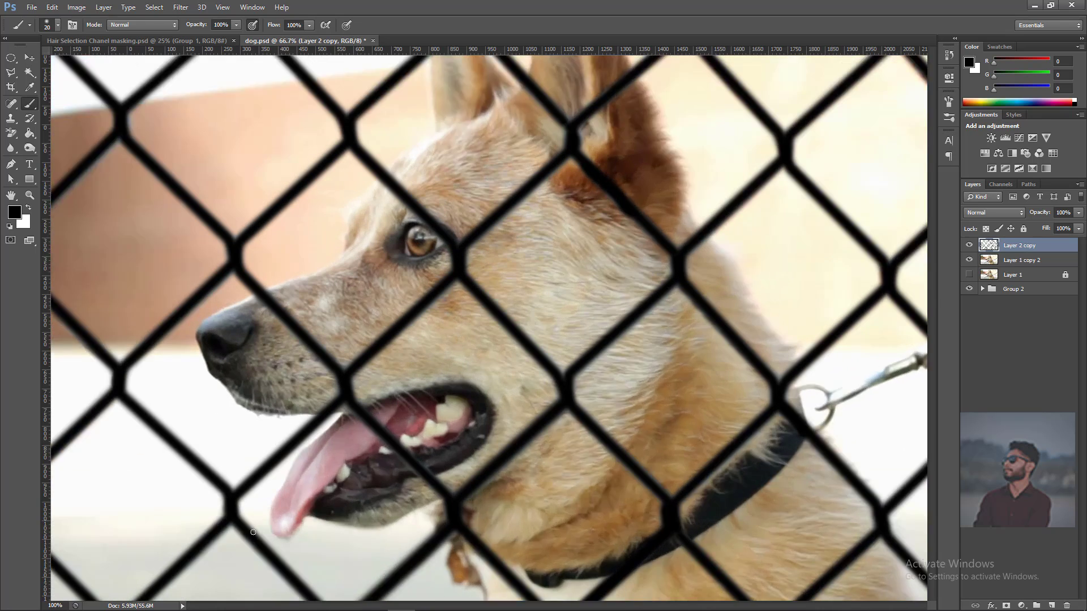
{"action": "left_click_drag", "start_coordinate": [264, 417], "coordinate": [495, 192]}
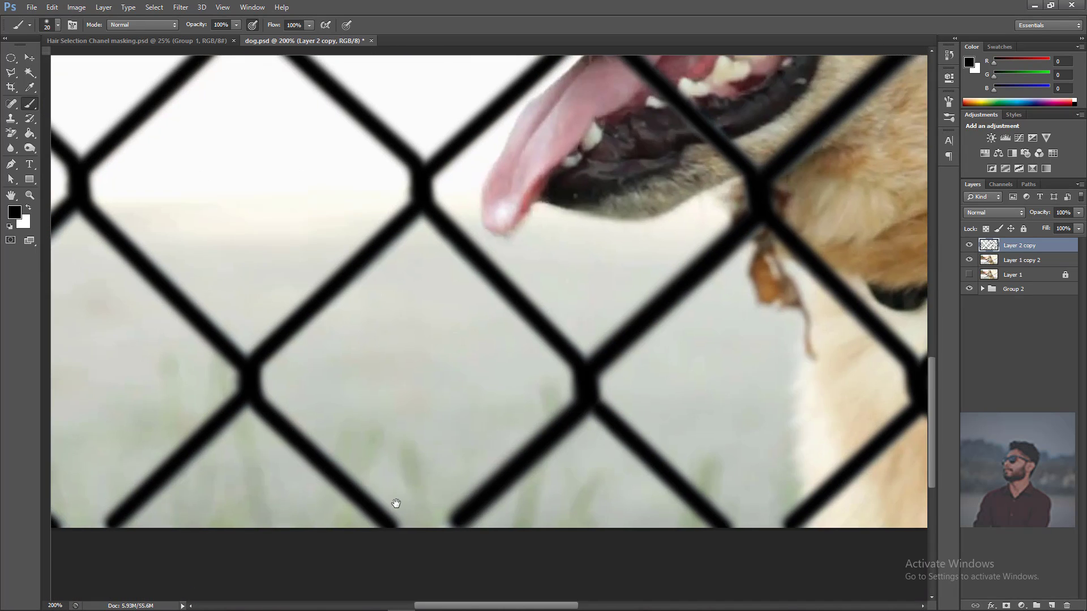
{"action": "left_click_drag", "start_coordinate": [383, 517], "coordinate": [450, 417]}
{"action": "key", "text": "ctrl+r"}
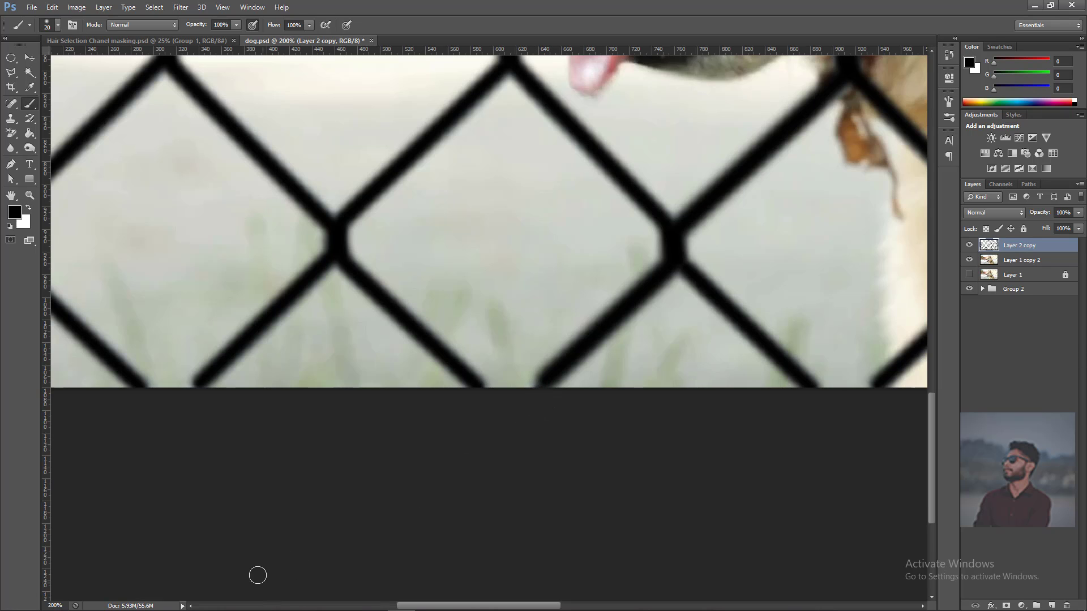
{"action": "key", "text": "ctrl+minus"}
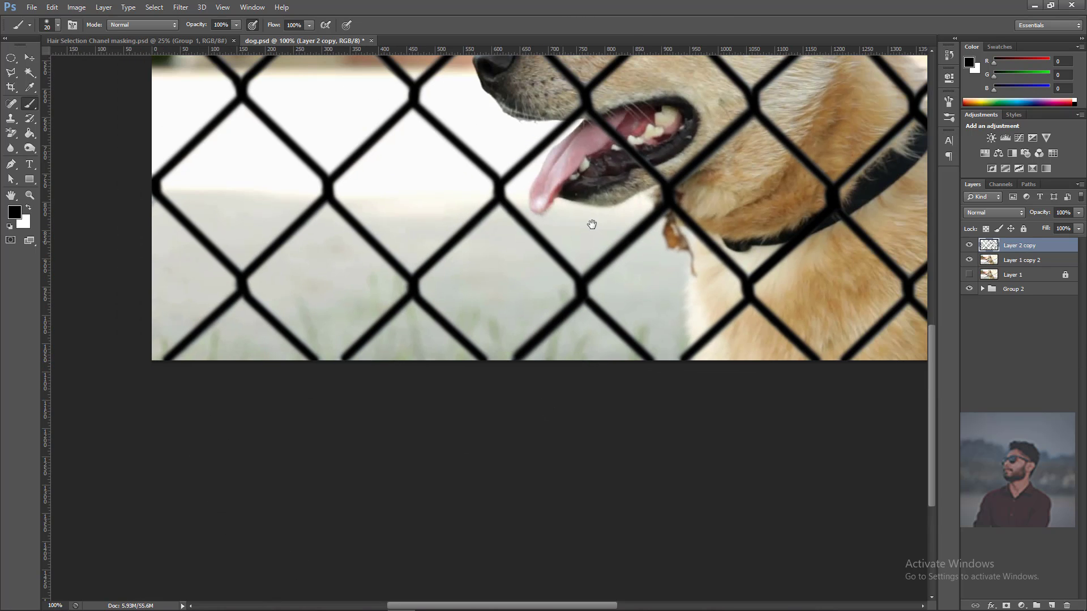
{"action": "left_click_drag", "start_coordinate": [620, 155], "coordinate": [606, 392]}
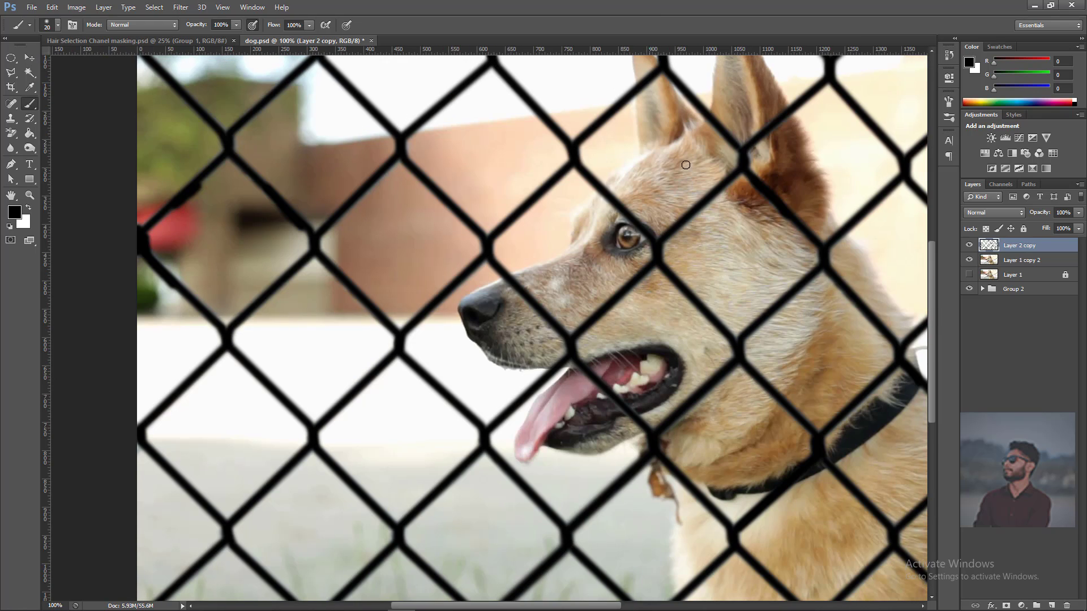
{"action": "left_click_drag", "start_coordinate": [686, 165], "coordinate": [358, 353]}
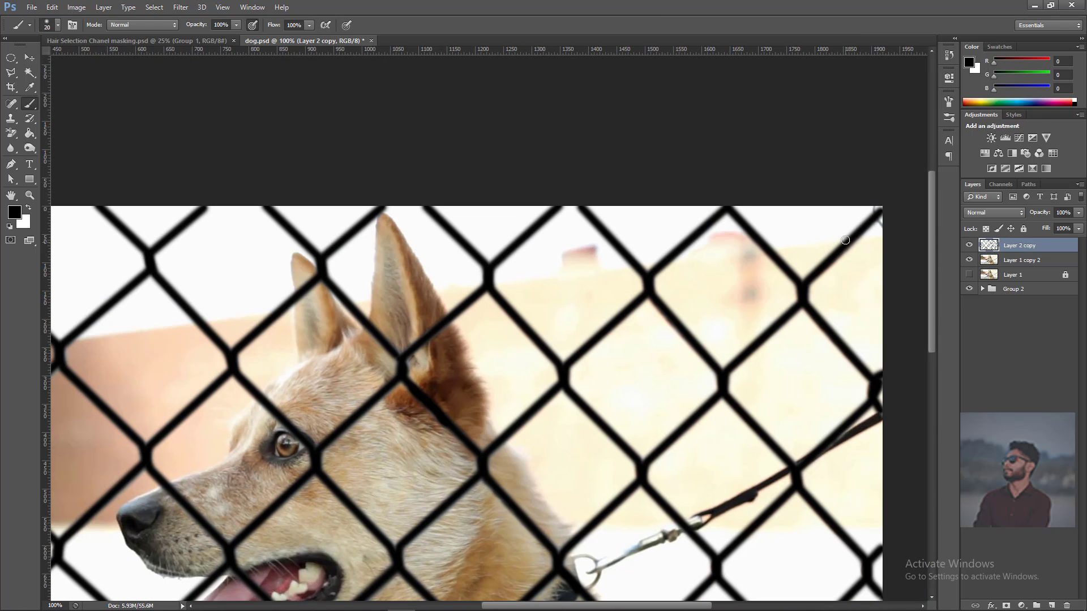
Paint over the uncovered wire bits in the photo's upper-right corner with a 9 px black brush on Layer 2 copy
{"action": "key", "text": "ctrl+plus"}
{"action": "left_click_drag", "start_coordinate": [815, 214], "coordinate": [279, 399]}
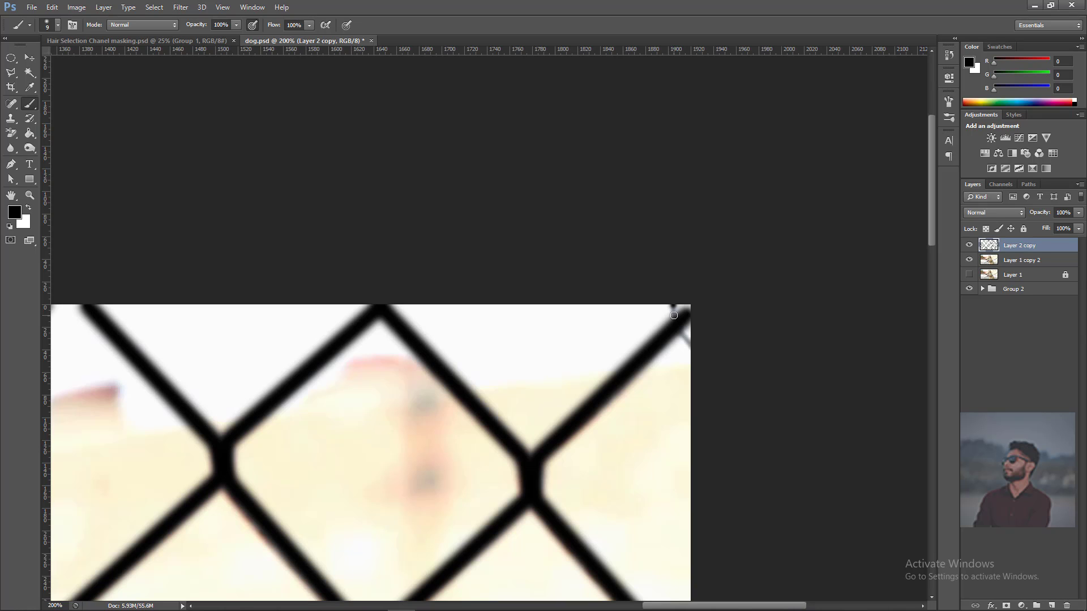
{"action": "left_click_drag", "start_coordinate": [673, 315], "coordinate": [674, 324]}
{"action": "left_click_drag", "start_coordinate": [689, 343], "coordinate": [761, 358]}
{"action": "key", "text": "ctrl+minus"}
{"action": "key", "text": "ctrl+minus"}
{"action": "key", "text": "ctrl+minus"}
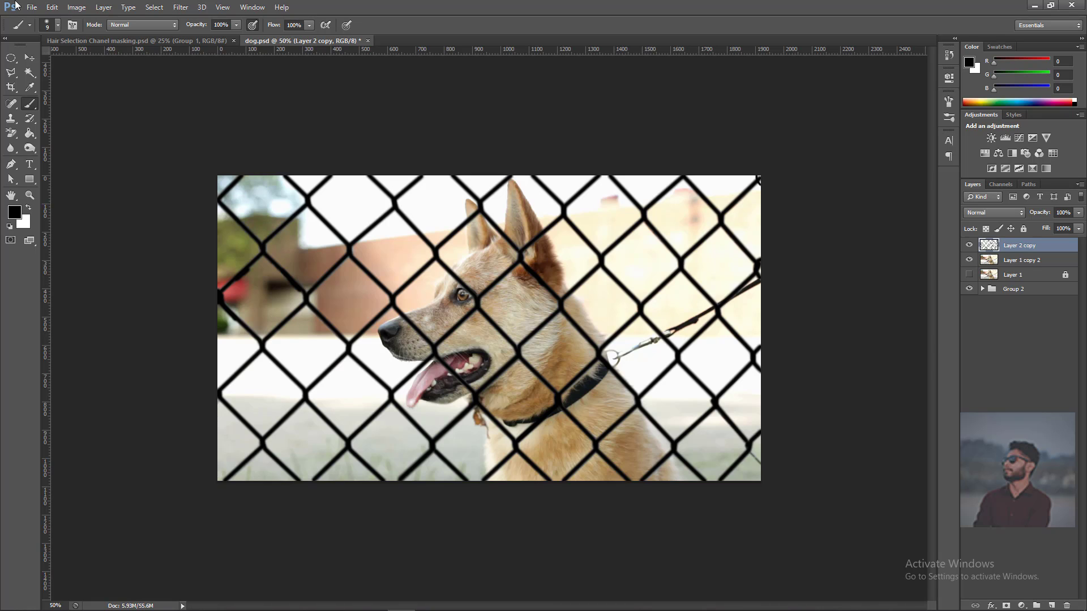
Load the painted fence of Layer 2 copy as a selection, hide that layer and make Layer 1 copy 2 active
{"action": "left_click", "coordinate": [31, 56]}
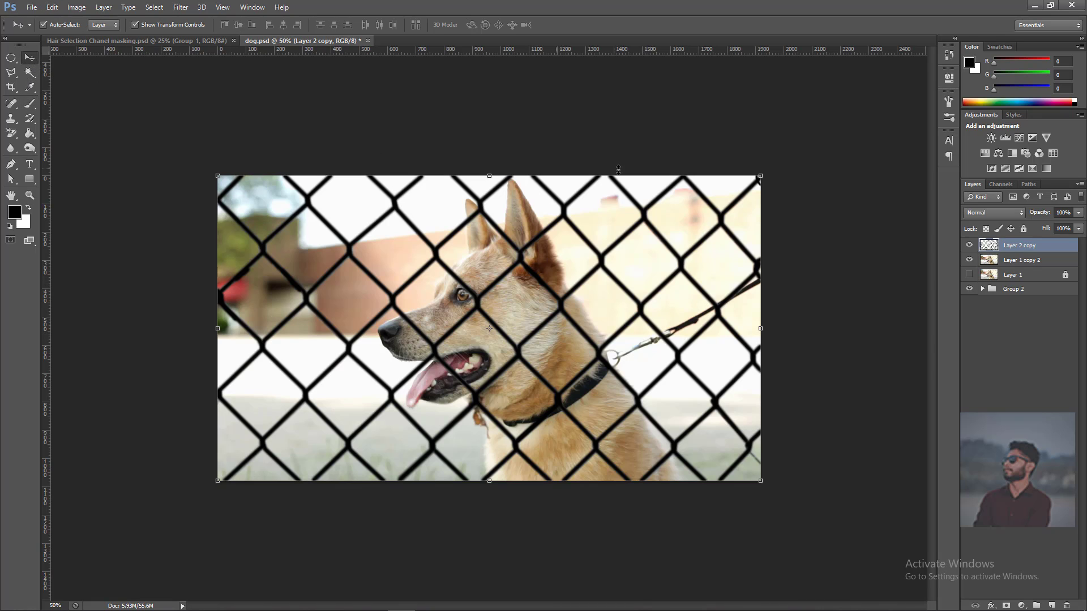
{"action": "left_click", "coordinate": [780, 151]}
{"action": "left_click", "coordinate": [986, 245]}
{"action": "key", "text": "alt"}
{"action": "left_click", "coordinate": [990, 247], "text": "ctrl"}
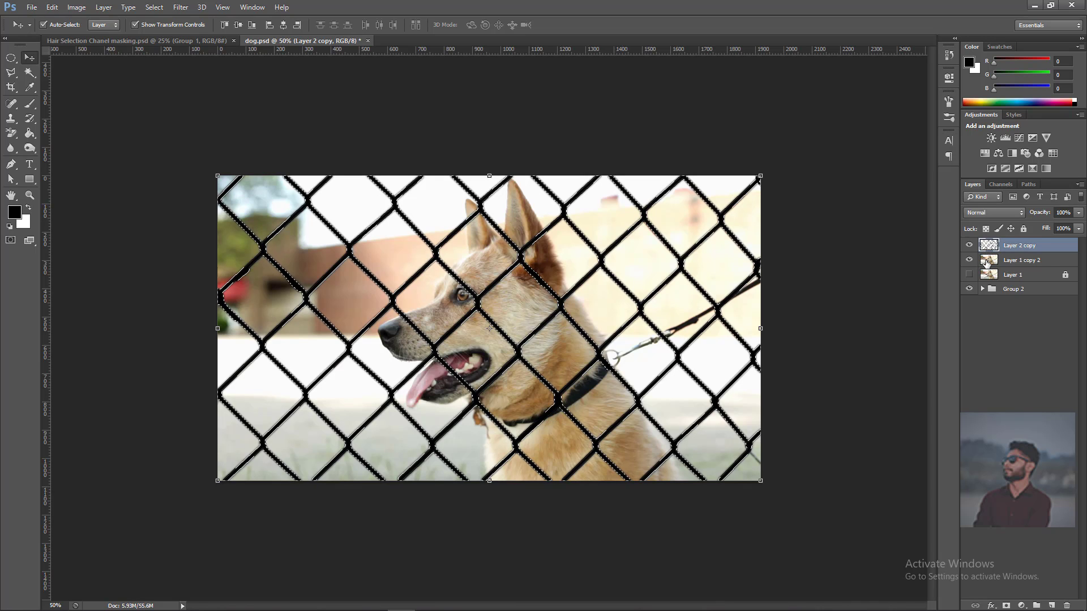
{"action": "left_click", "coordinate": [987, 262]}
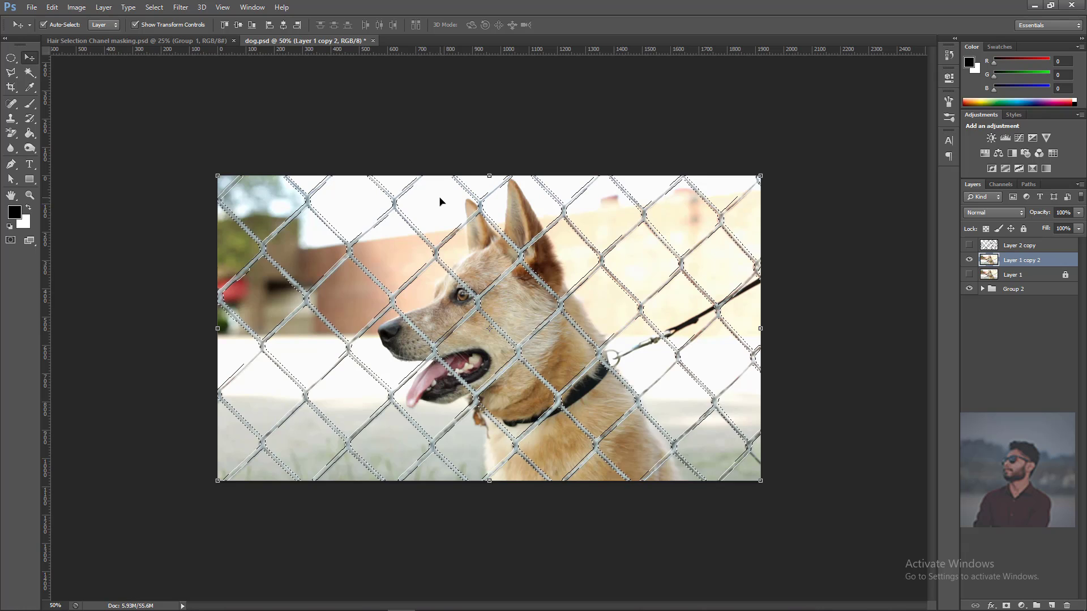
{"action": "left_click", "coordinate": [969, 275]}
Fill the fence selection on Layer 1 copy 2 with Content-Aware in Normal mode at 100% opacity, and clear the selection
{"action": "key", "text": "ctrl+plus"}
{"action": "key", "text": "ctrl+plus"}
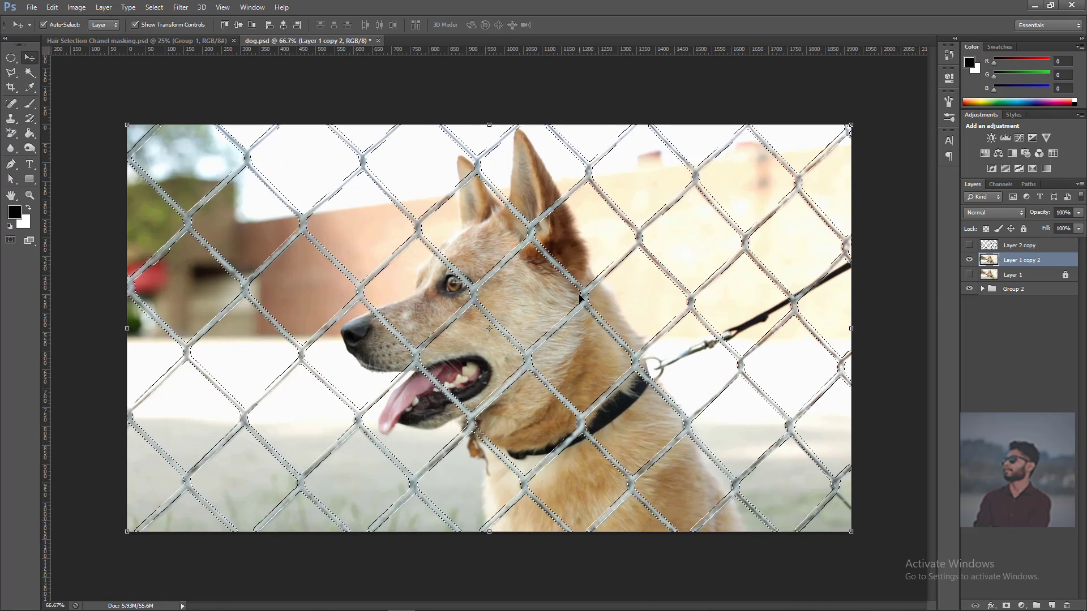
{"action": "key", "text": "ctrl+minus"}
{"action": "key", "text": "ctrl+minus"}
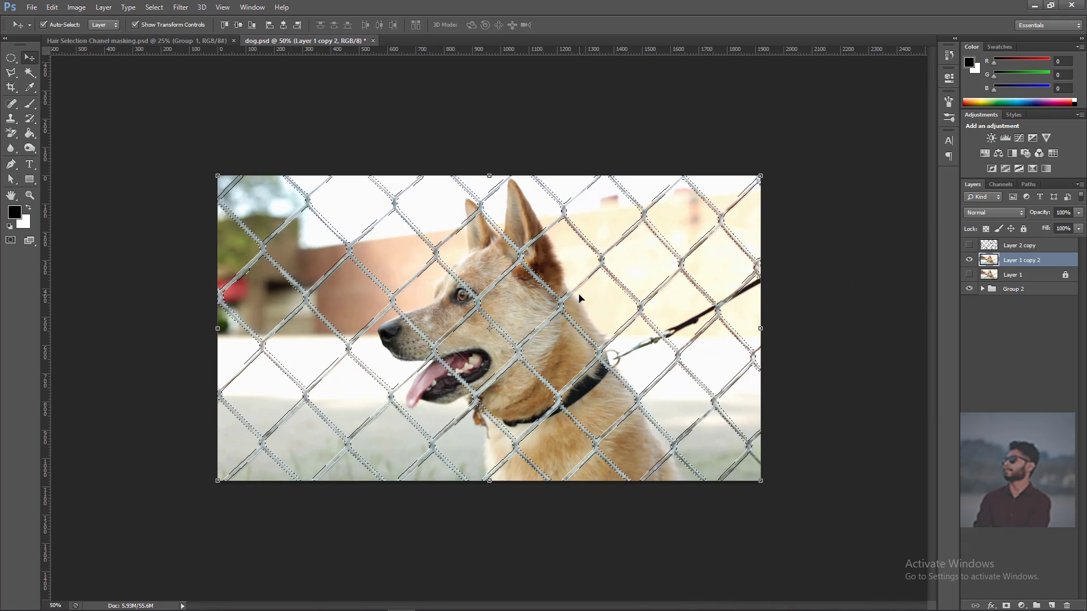
{"action": "left_click", "coordinate": [52, 7]}
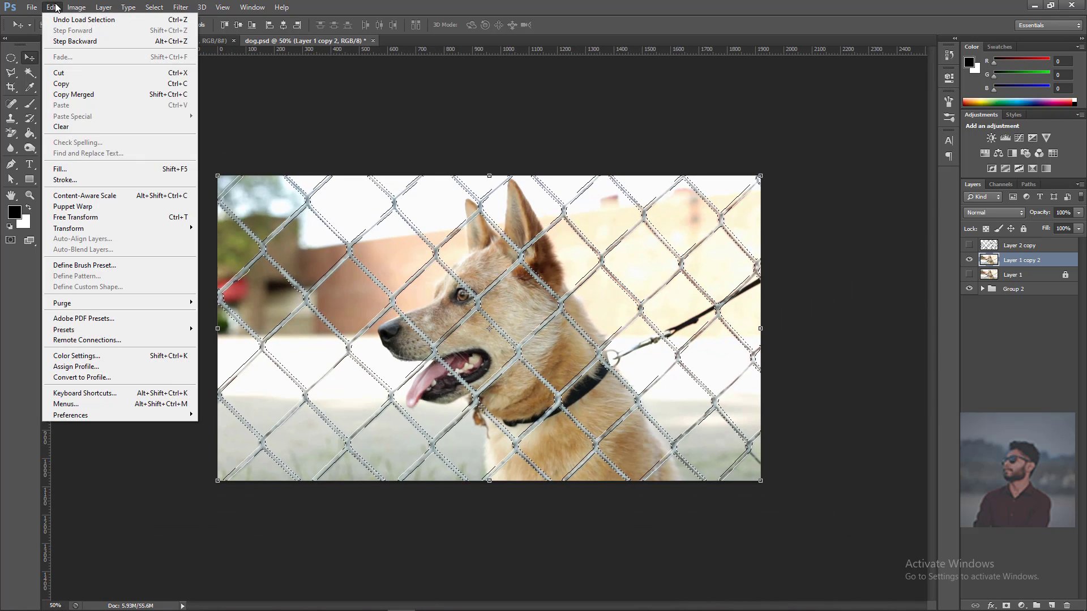
{"action": "left_click", "coordinate": [81, 169]}
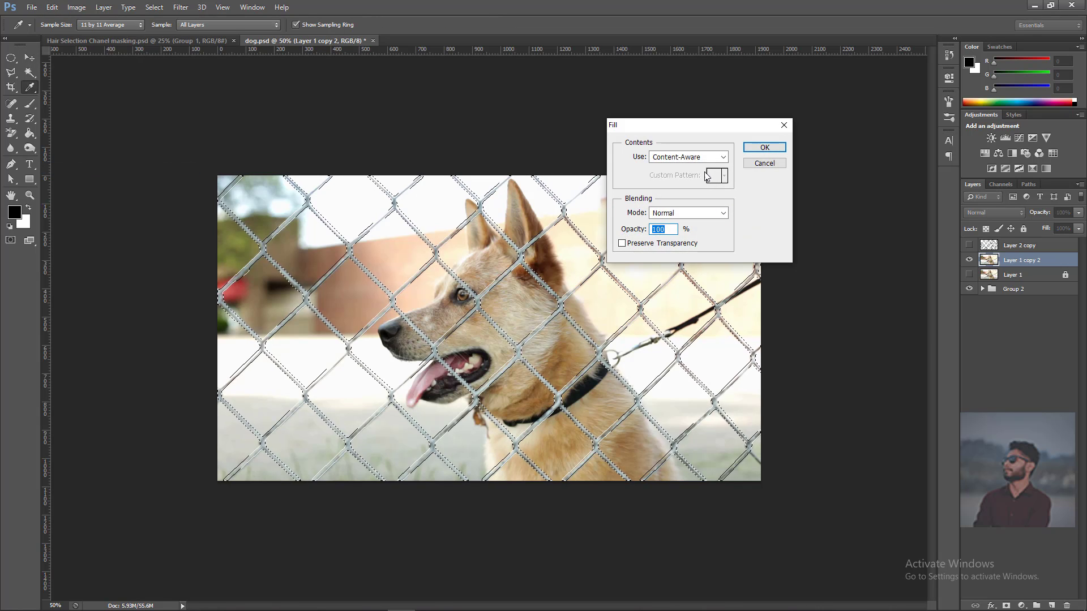
{"action": "left_click", "coordinate": [765, 147]}
{"action": "key", "text": "v"}
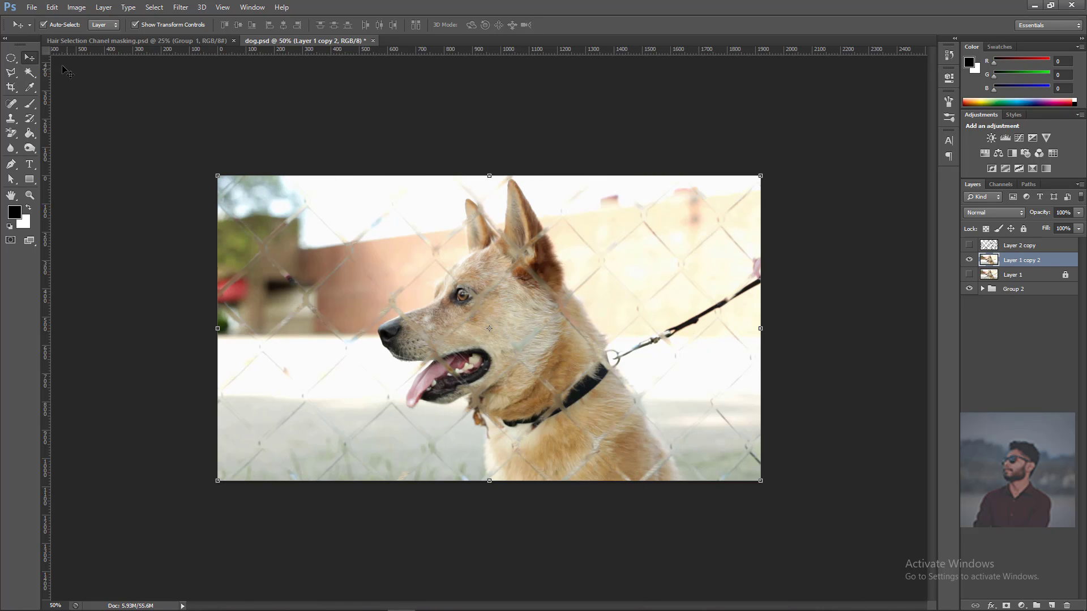
Add a new empty layer above Layer 1 copy 2 and ready the Clone Stamp with Current & Below sampling
{"action": "left_click", "coordinate": [30, 104]}
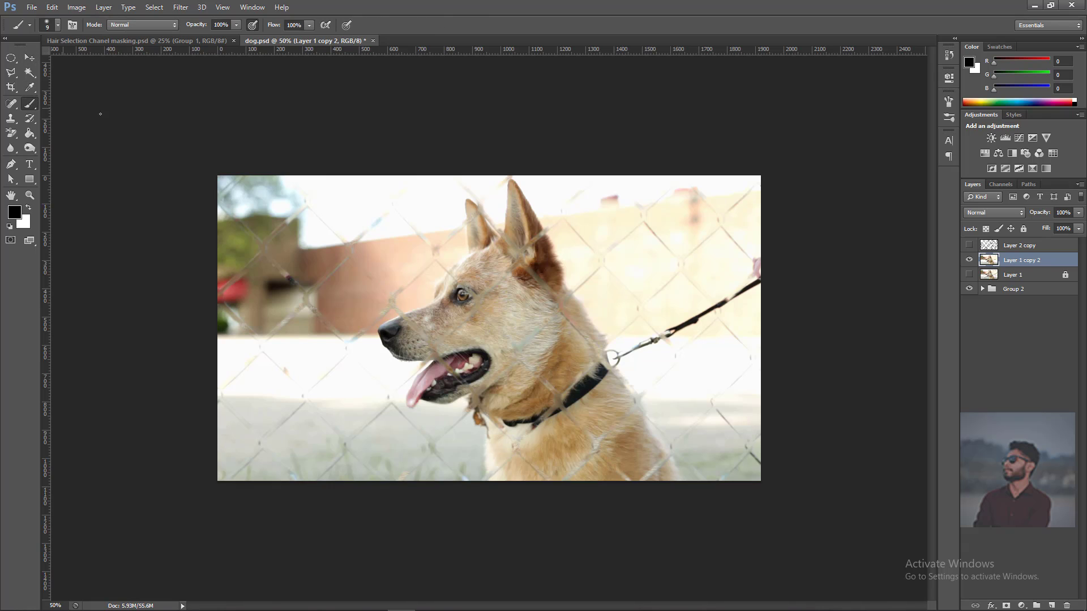
{"action": "left_click", "coordinate": [13, 118]}
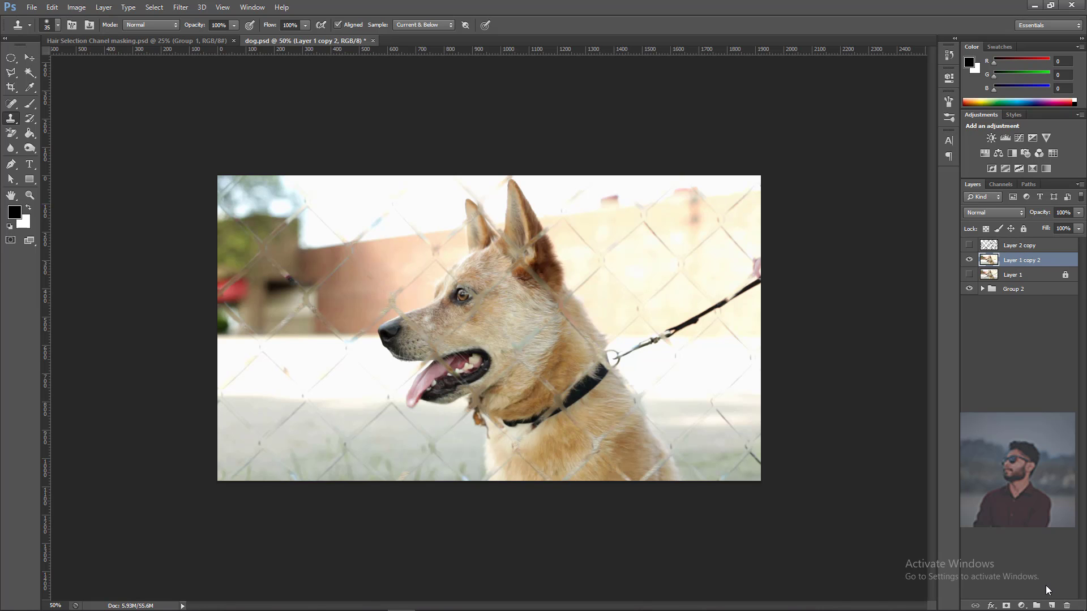
{"action": "key", "text": "ctrl+plus"}
{"action": "key", "text": "ctrl+plus"}
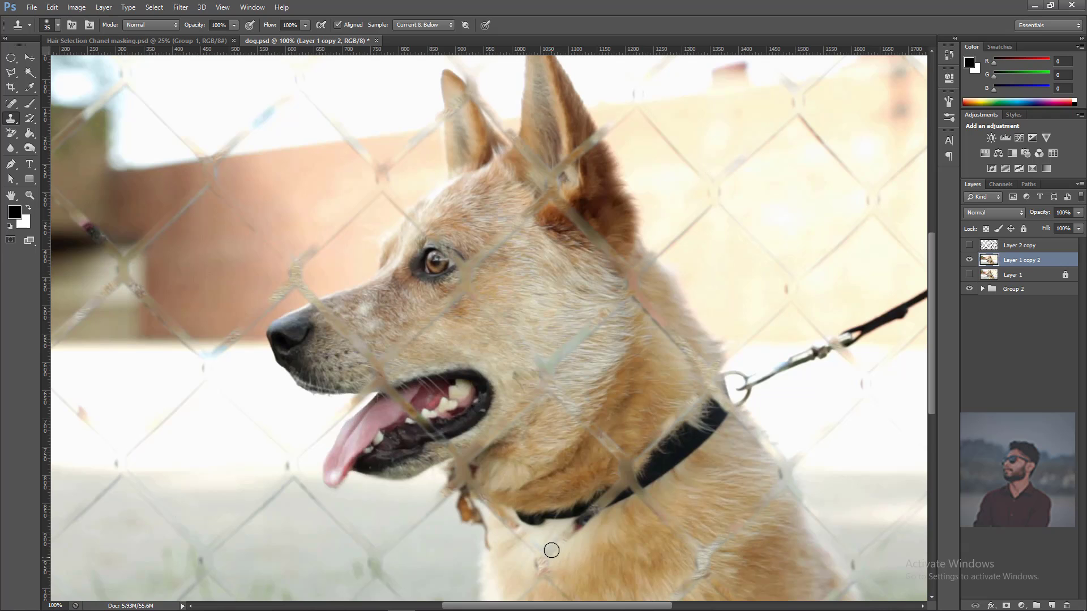
{"action": "key", "text": "ctrl+minus"}
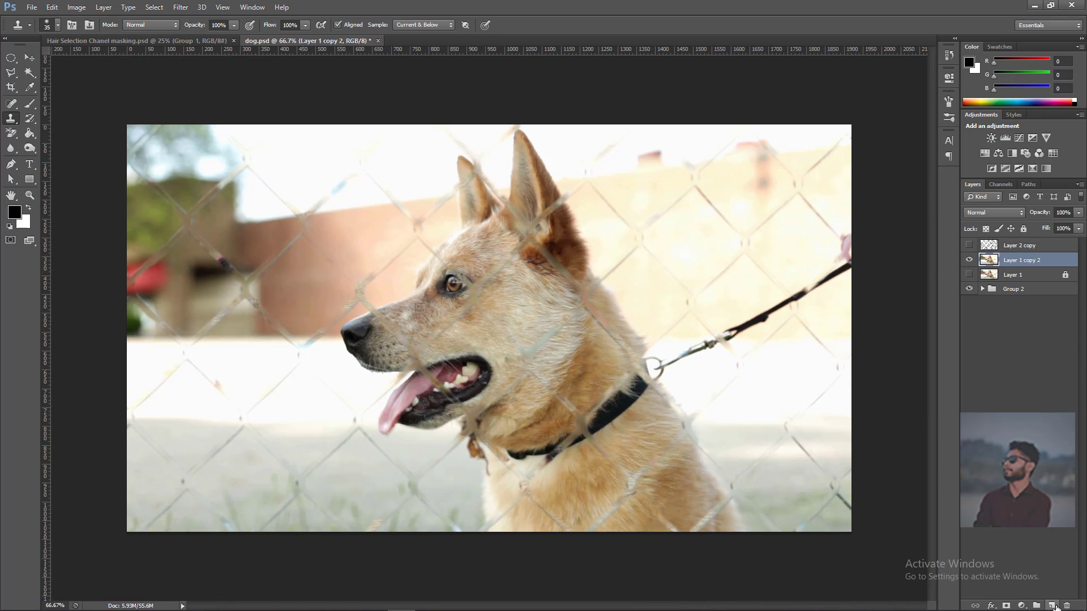
{"action": "left_click", "coordinate": [1051, 605]}
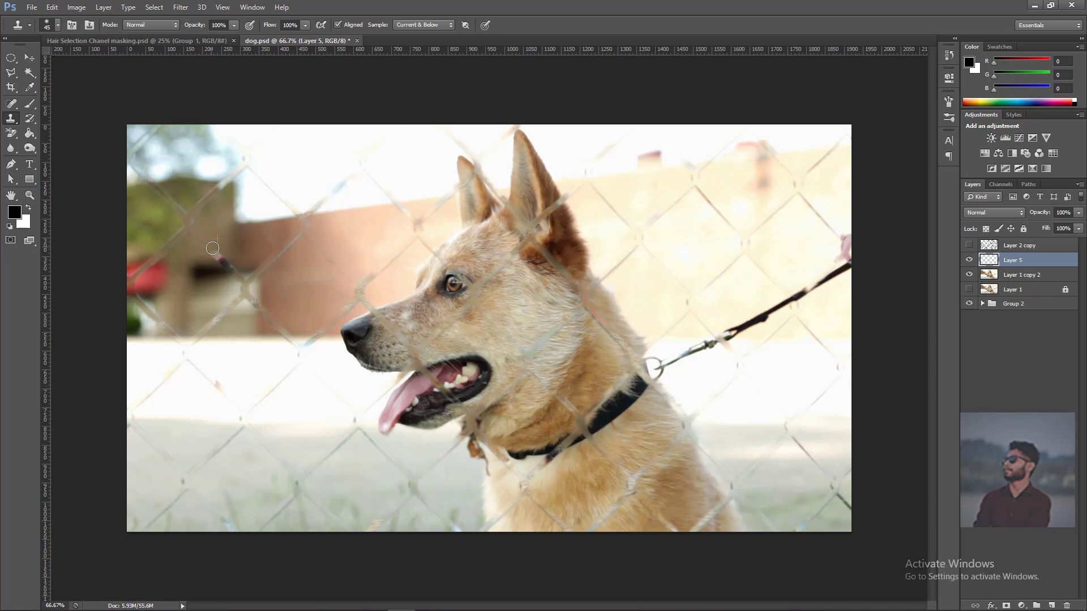
Clone clean background over the wire traces on the dark building, the brick wall and the white strip below with a 45 px stamp
{"action": "left_click", "coordinate": [233, 251], "text": "alt"}
{"action": "left_click", "coordinate": [219, 257]}
{"action": "left_click_drag", "start_coordinate": [241, 279], "coordinate": [235, 269]}
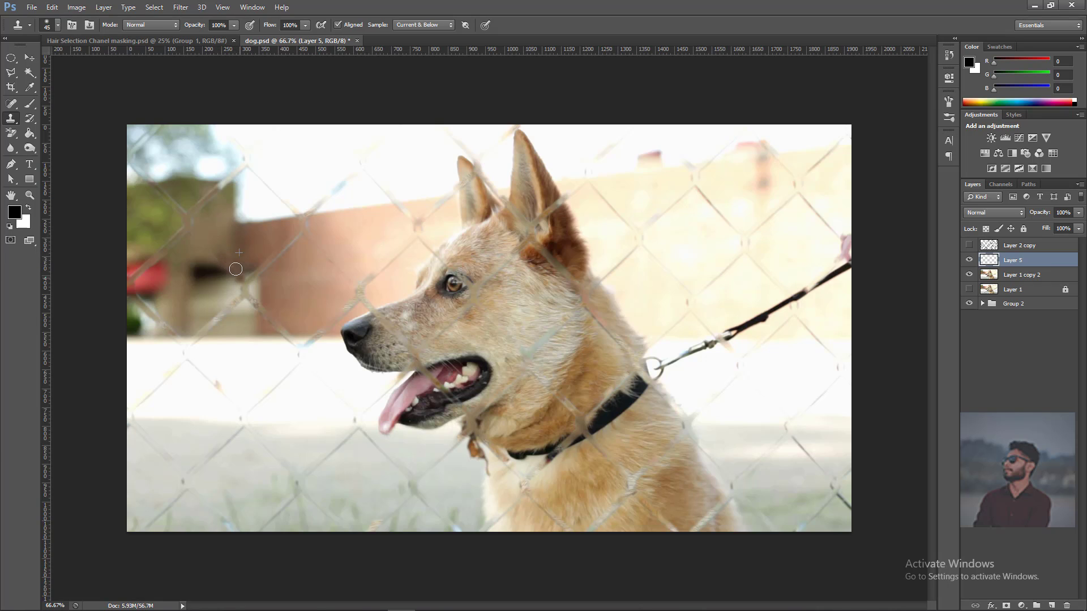
{"action": "left_click", "coordinate": [302, 249], "text": "alt"}
{"action": "left_click_drag", "start_coordinate": [286, 243], "coordinate": [265, 268]}
{"action": "left_click", "coordinate": [209, 361], "text": "alt"}
{"action": "left_click_drag", "start_coordinate": [191, 363], "coordinate": [225, 395]}
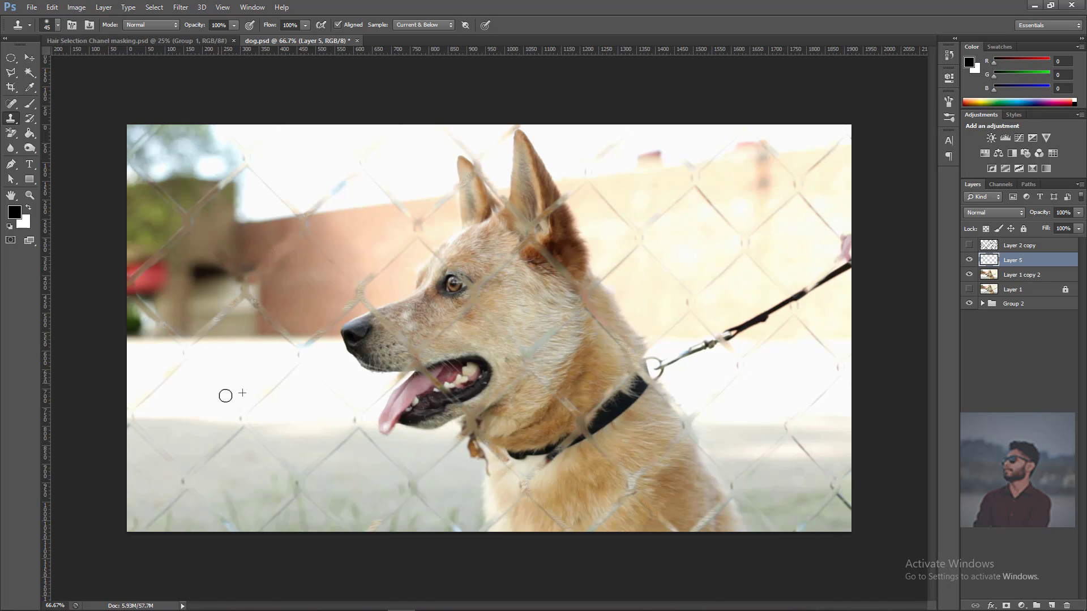
Clone away the remaining wire traces on the white strip and beside the dog's nose on Layer 5
{"action": "left_click", "coordinate": [188, 400], "text": "alt"}
{"action": "left_click_drag", "start_coordinate": [177, 359], "coordinate": [133, 406]}
{"action": "left_click", "coordinate": [272, 369], "text": "alt"}
{"action": "left_click_drag", "start_coordinate": [287, 375], "coordinate": [248, 395]}
{"action": "left_click_drag", "start_coordinate": [331, 322], "coordinate": [346, 306]}
{"action": "left_click", "coordinate": [328, 296], "text": "alt"}
{"action": "left_click_drag", "start_coordinate": [308, 243], "coordinate": [340, 276]}
{"action": "key", "text": "ctrl+z"}
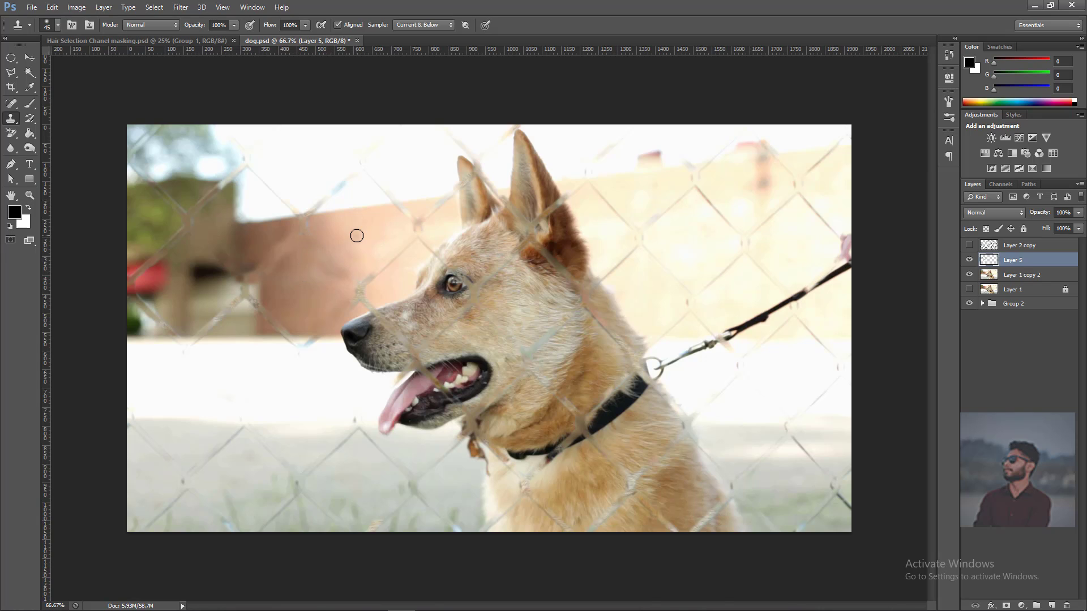
Clone away the wire traces on the wall in front of the dog's forehead and in the sky above the wall
{"action": "left_click", "coordinate": [393, 237], "text": "alt"}
{"action": "left_click_drag", "start_coordinate": [410, 241], "coordinate": [361, 296]}
{"action": "left_click", "coordinate": [383, 240], "text": "alt"}
{"action": "left_click", "coordinate": [334, 301], "text": "alt"}
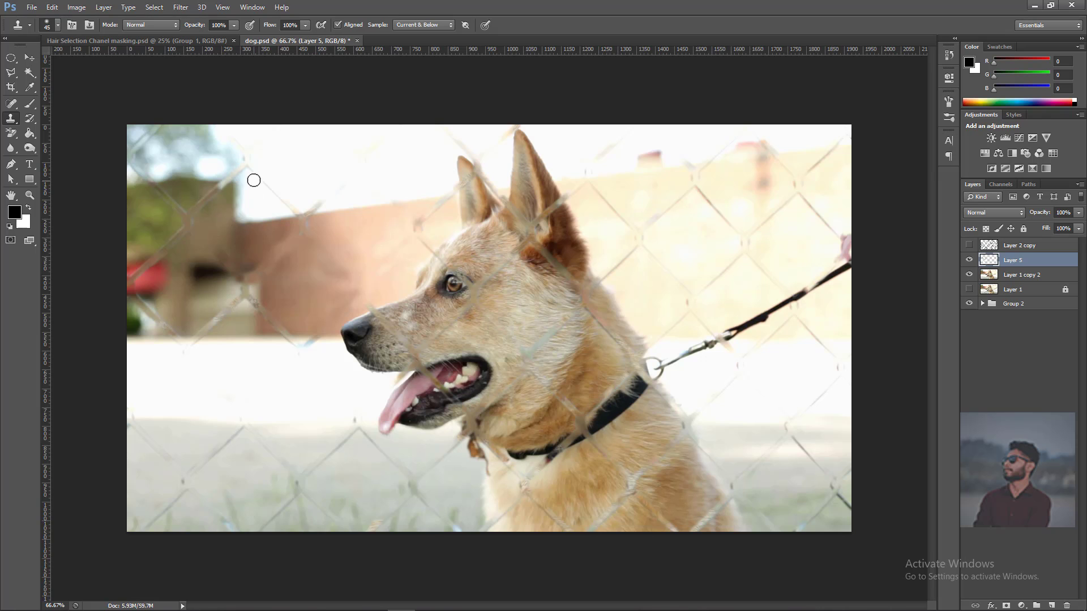
{"action": "left_click", "coordinate": [325, 165], "text": "alt"}
{"action": "mouse_move", "coordinate": [271, 181]}
{"action": "left_mouse_down"}
{"action": "mouse_move", "coordinate": [293, 204]}
{"action": "mouse_move", "coordinate": [327, 194]}
{"action": "left_mouse_up"}
Clone fur over the wire traces on the dog's cheek and neck at close range
{"action": "key", "text": "ctrl+plus"}
{"action": "key", "text": "ctrl+plus"}
{"action": "mouse_move", "coordinate": [605, 391]}
{"action": "left_mouse_down"}
{"action": "mouse_move", "coordinate": [367, 269]}
{"action": "mouse_move", "coordinate": [440, 203]}
{"action": "mouse_move", "coordinate": [472, 196]}
{"action": "left_mouse_up"}
{"action": "left_click", "coordinate": [379, 242], "text": "alt"}
{"action": "left_click", "coordinate": [410, 189], "text": "alt"}
{"action": "mouse_move", "coordinate": [357, 255]}
{"action": "left_mouse_down"}
{"action": "mouse_move", "coordinate": [395, 326]}
{"action": "mouse_move", "coordinate": [462, 340]}
{"action": "mouse_move", "coordinate": [457, 384]}
{"action": "mouse_move", "coordinate": [487, 434]}
{"action": "left_mouse_up"}
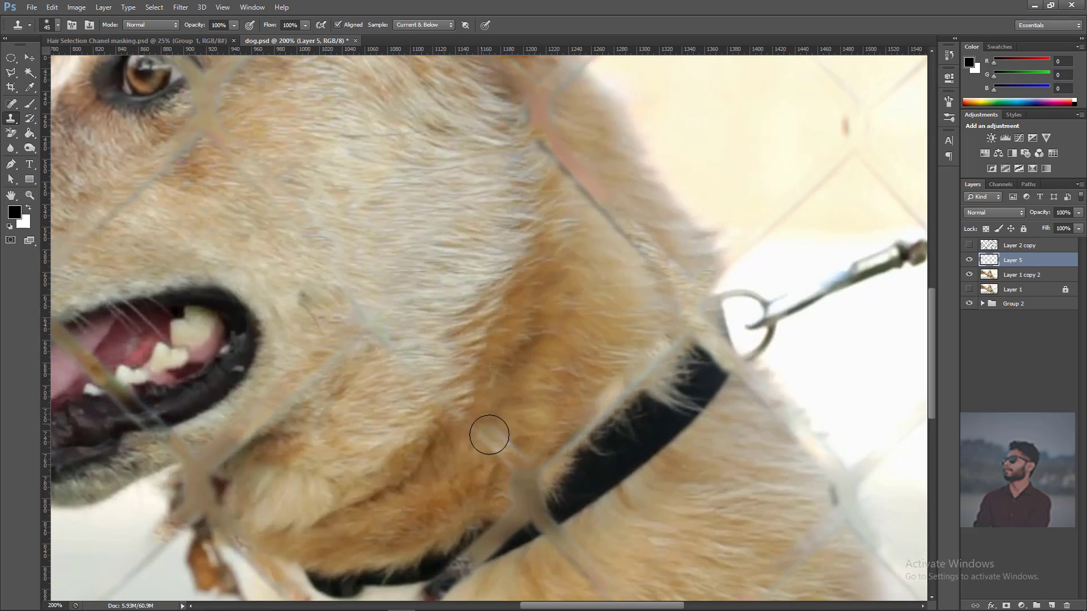
Clone clean collar and fur over the wire crossing the dog's collar and beside the leash ring
{"action": "scroll", "coordinate": [612, 371], "scroll_direction": "down", "scroll_amount": 3}
{"action": "left_click", "coordinate": [577, 335], "text": "alt"}
{"action": "mouse_move", "coordinate": [555, 350]}
{"action": "left_mouse_down"}
{"action": "mouse_move", "coordinate": [537, 378]}
{"action": "mouse_move", "coordinate": [534, 356]}
{"action": "mouse_move", "coordinate": [449, 405]}
{"action": "mouse_move", "coordinate": [484, 397]}
{"action": "left_mouse_up"}
{"action": "left_click", "coordinate": [703, 221], "text": "alt"}
{"action": "mouse_move", "coordinate": [717, 194]}
{"action": "left_mouse_down"}
{"action": "mouse_move", "coordinate": [707, 189]}
{"action": "mouse_move", "coordinate": [722, 211]}
{"action": "left_mouse_up"}
{"action": "scroll", "coordinate": [713, 315], "scroll_direction": "up", "scroll_amount": 2}
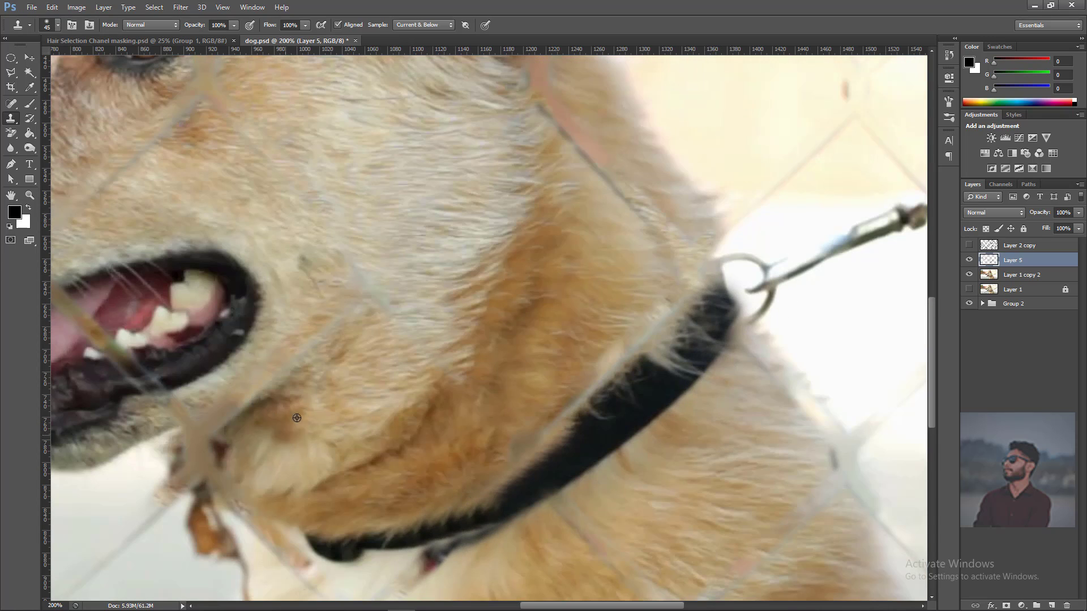
Clone fur over the wire traces behind the dog's mouth, along the jaw and below the collar
{"action": "left_click_drag", "start_coordinate": [317, 319], "coordinate": [285, 349]}
{"action": "left_click", "coordinate": [300, 258], "text": "alt"}
{"action": "mouse_move", "coordinate": [275, 266]}
{"action": "left_mouse_down"}
{"action": "mouse_move", "coordinate": [313, 342]}
{"action": "mouse_move", "coordinate": [241, 407]}
{"action": "left_mouse_up"}
{"action": "left_click", "coordinate": [319, 373], "text": "alt"}
{"action": "scroll", "coordinate": [589, 395], "scroll_direction": "down", "scroll_amount": 5}
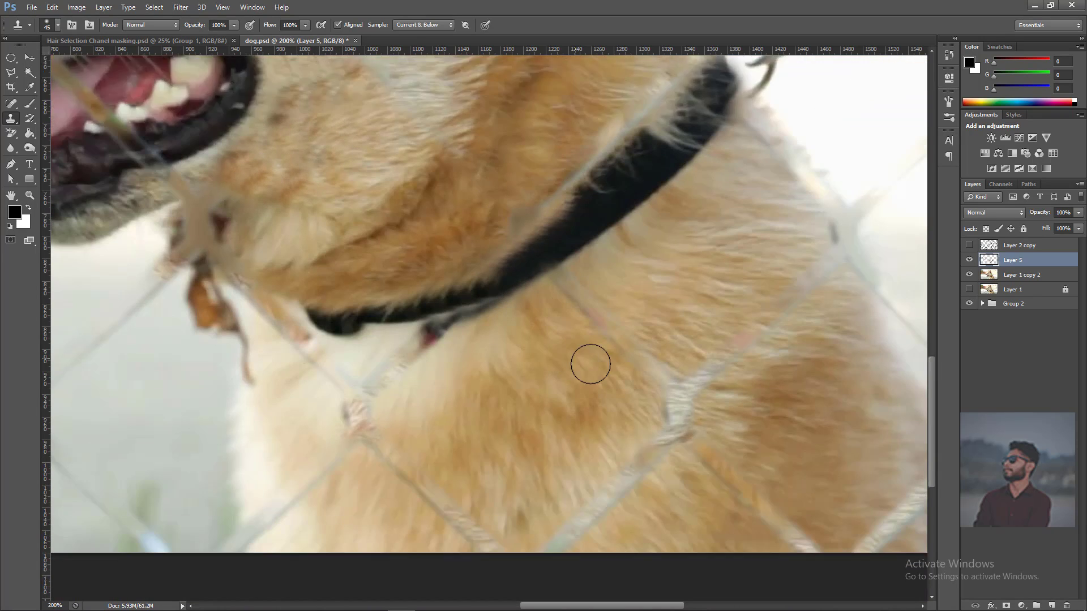
{"action": "left_click_drag", "start_coordinate": [586, 240], "coordinate": [631, 269]}
Clone over the leftover marks around the red car and the building at the photo's left with a 20 px stamp
{"action": "left_click", "coordinate": [10, 117]}
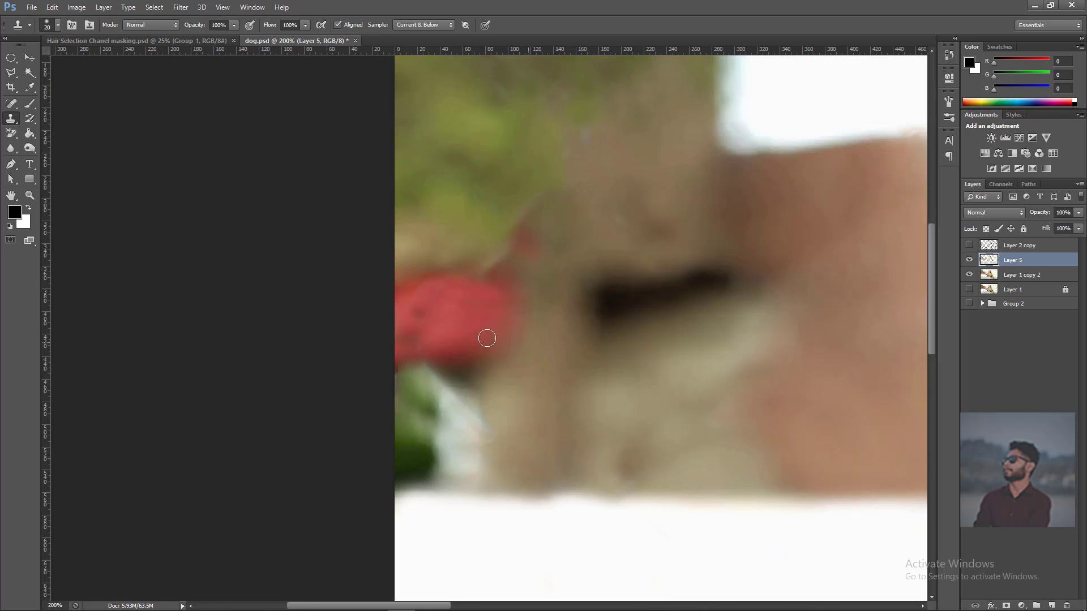
{"action": "left_click", "coordinate": [408, 337], "text": "alt"}
{"action": "left_click_drag", "start_coordinate": [589, 432], "coordinate": [725, 335]}
{"action": "left_click_drag", "start_coordinate": [531, 283], "coordinate": [531, 325]}
Examine the retouched photo as a whole and up close around the dog's chest for leftover wire traces
{"action": "key", "text": "ctrl+minus"}
{"action": "key", "text": "ctrl+minus"}
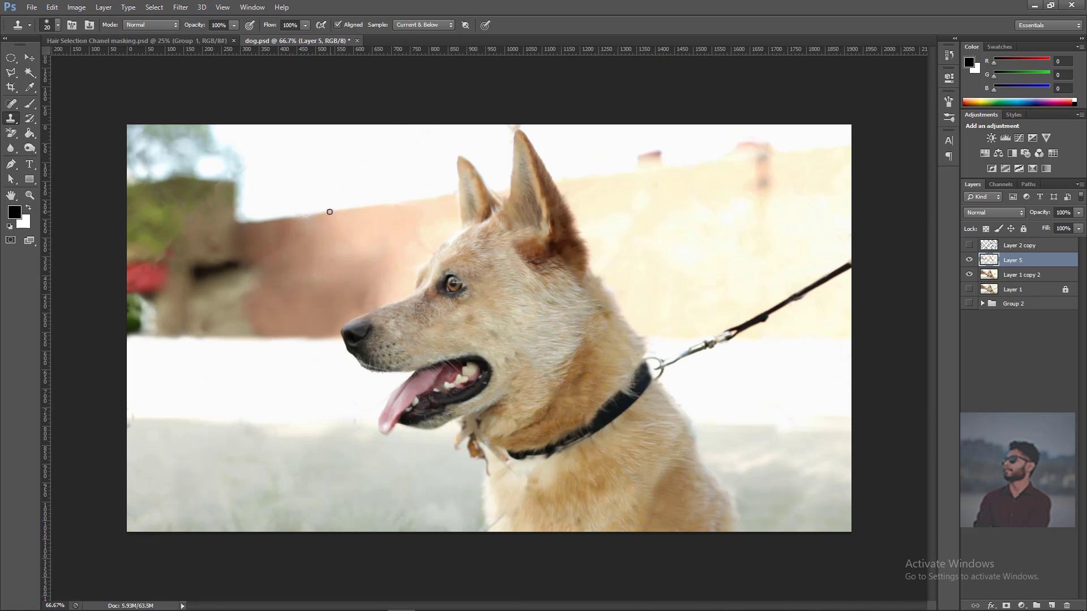
{"action": "key", "text": "ctrl+minus"}
{"action": "key", "text": "v"}
{"action": "left_click", "coordinate": [832, 315]}
{"action": "key", "text": "ctrl+plus"}
{"action": "key", "text": "ctrl+plus"}
{"action": "left_click_drag", "start_coordinate": [804, 481], "coordinate": [682, 294]}
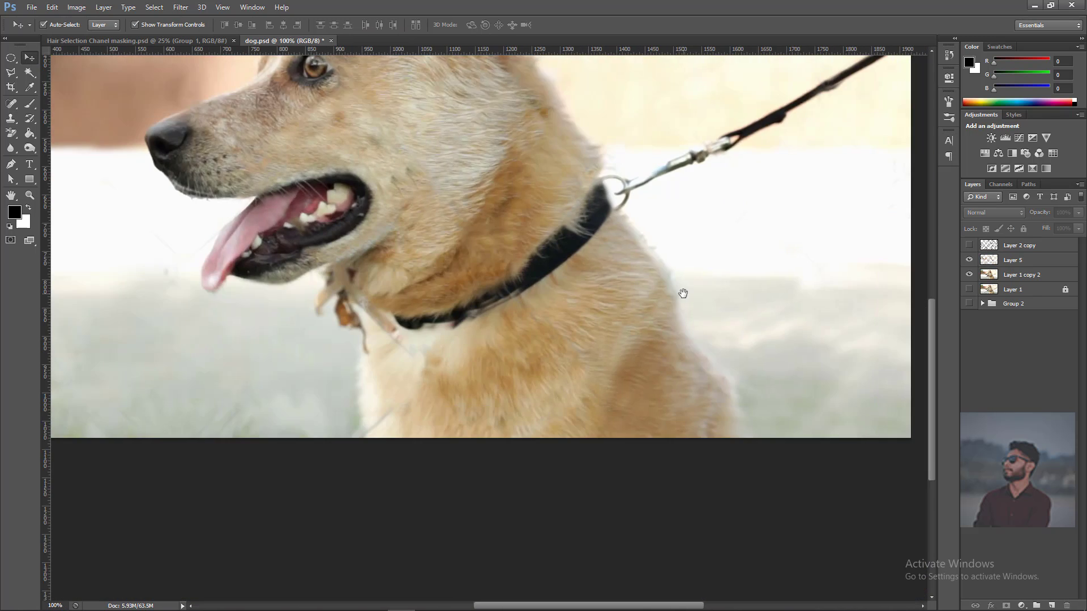
{"action": "key", "text": "ctrl+plus"}
{"action": "key", "text": "ctrl+plus"}
{"action": "left_click_drag", "start_coordinate": [761, 476], "coordinate": [684, 383]}
{"action": "left_click_drag", "start_coordinate": [294, 351], "coordinate": [669, 218]}
Clone fur over the diagonal wire trace at the lower edge of the dog's chest with the 20 px stamp
{"action": "key", "text": "s"}
{"action": "left_click", "coordinate": [496, 252], "text": "ctrl"}
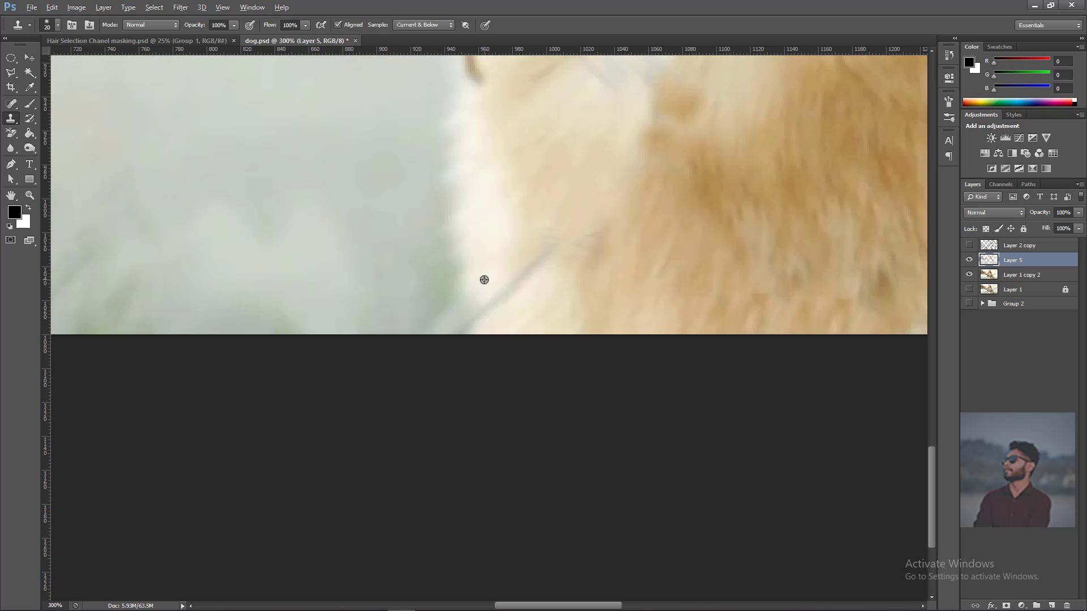
{"action": "left_click", "coordinate": [483, 279], "text": "alt"}
{"action": "left_click_drag", "start_coordinate": [470, 323], "coordinate": [536, 264]}
Clone chest fur over the wire trace between the dog's tag and the collar
{"action": "key", "text": "ctrl+minus"}
{"action": "key", "text": "ctrl+minus"}
{"action": "left_click_drag", "start_coordinate": [687, 228], "coordinate": [676, 279]}
{"action": "key", "text": "ctrl+plus"}
{"action": "key", "text": "ctrl+plus"}
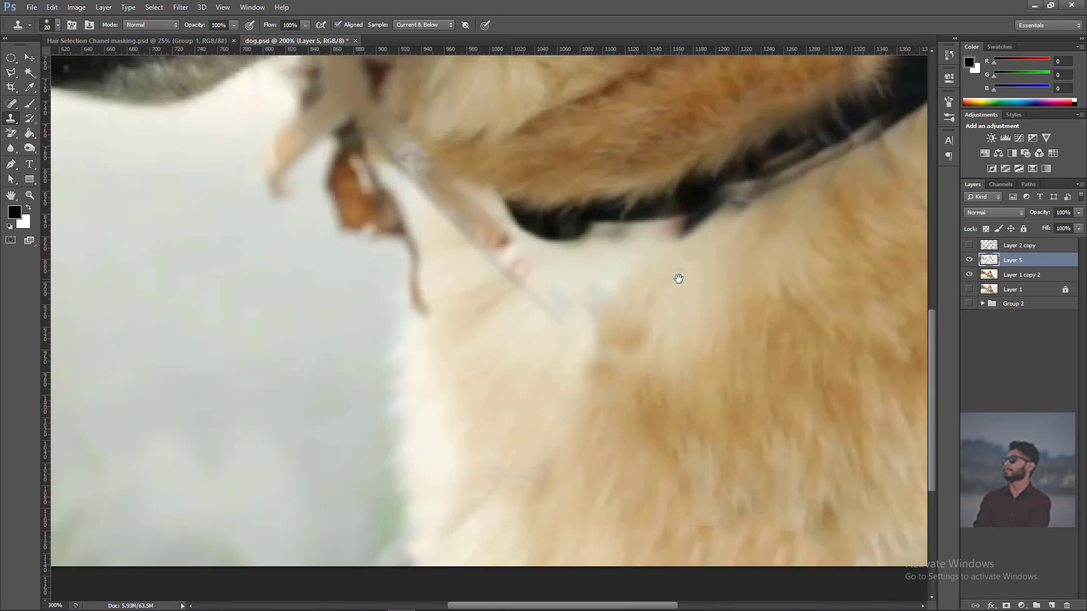
{"action": "key", "text": "ctrl+plus"}
{"action": "left_click", "coordinate": [506, 309], "text": "alt"}
{"action": "left_click_drag", "start_coordinate": [505, 257], "coordinate": [589, 297]}
Inspect the whole photo and compare it with the Layer 5 retouching hidden and shown
{"action": "key", "text": "ctrl+minus"}
{"action": "key", "text": "ctrl+minus"}
{"action": "key", "text": "ctrl+minus"}
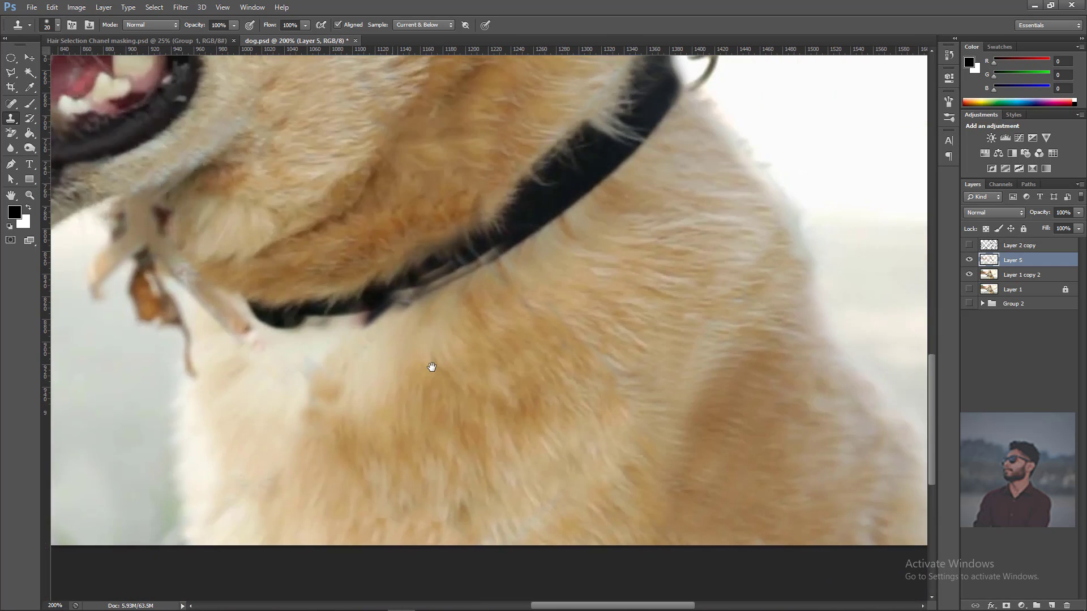
{"action": "key", "text": "ctrl+minus"}
{"action": "key", "text": "ctrl+minus"}
{"action": "key", "text": "v"}
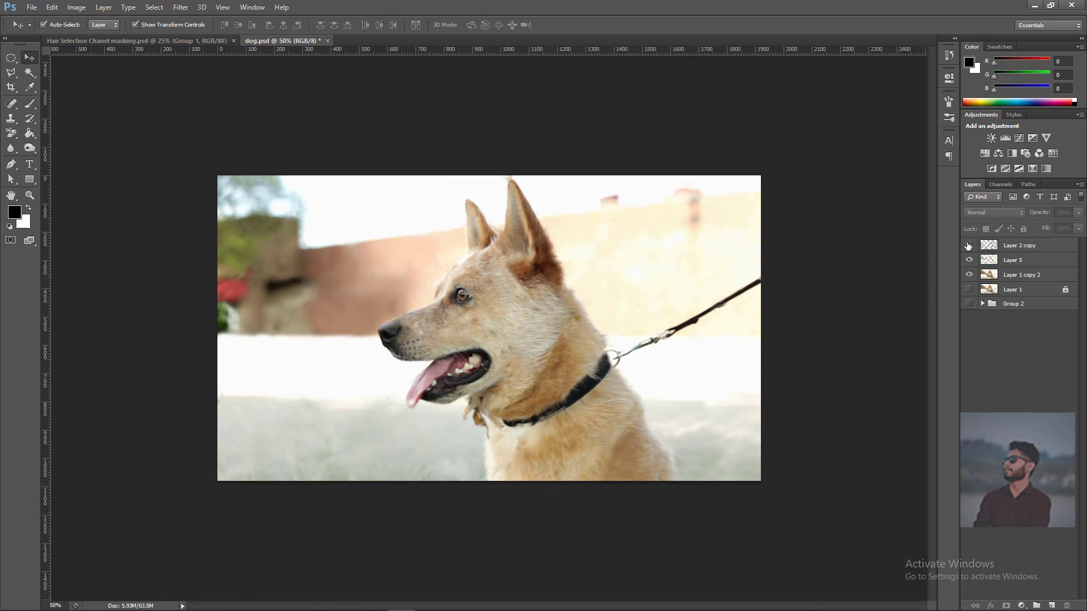
{"action": "left_click", "coordinate": [970, 260]}
{"action": "left_click", "coordinate": [969, 260]}
Add a Levels adjustment layer directly above Layer 5
{"action": "left_click", "coordinate": [1019, 261]}
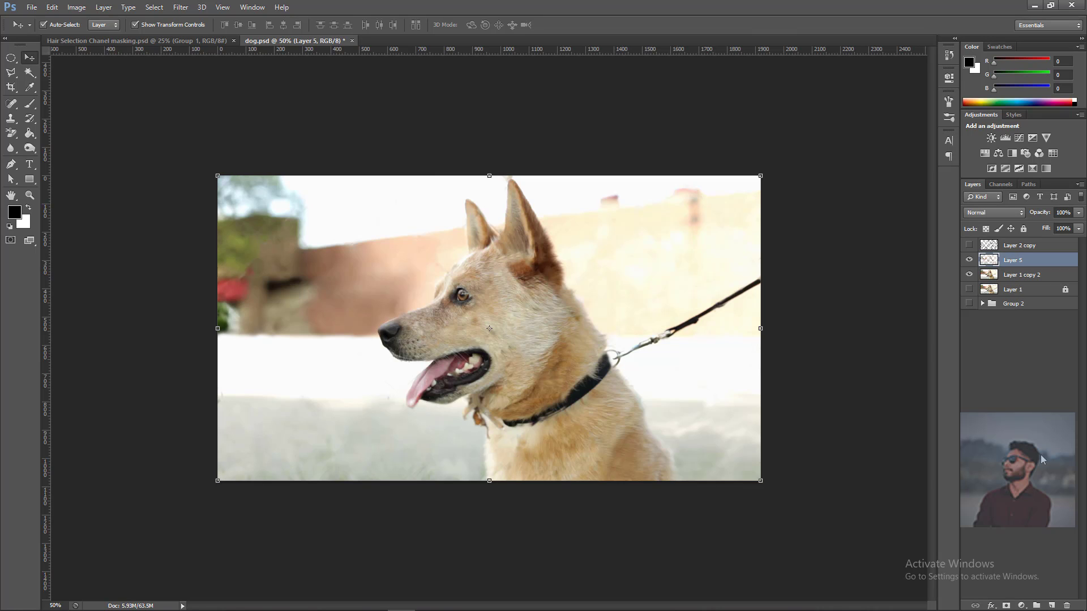
{"action": "left_click", "coordinate": [1022, 604]}
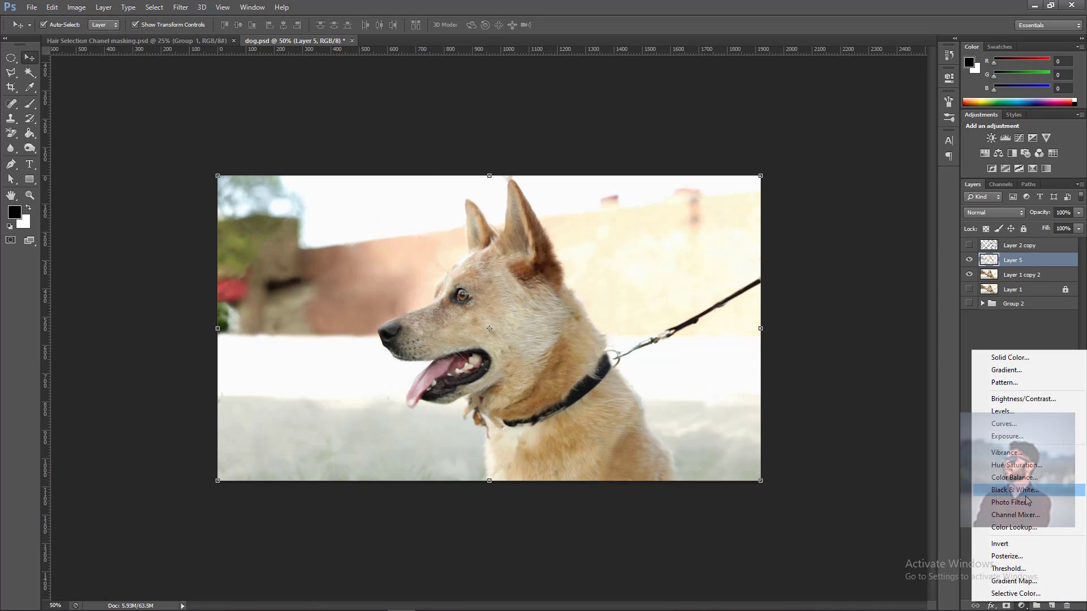
{"action": "left_click", "coordinate": [1011, 412]}
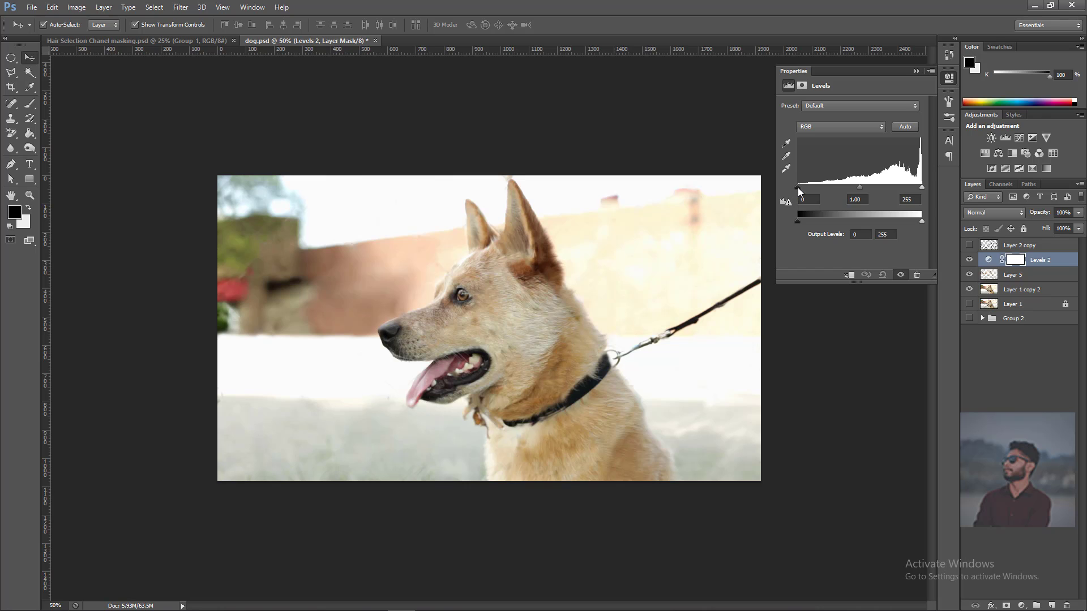
{"action": "left_click_drag", "start_coordinate": [797, 188], "coordinate": [818, 187]}
{"action": "left_click_drag", "start_coordinate": [922, 221], "coordinate": [956, 230]}
{"action": "mouse_move", "coordinate": [817, 189]}
{"action": "left_mouse_down"}
{"action": "mouse_move", "coordinate": [782, 193]}
{"action": "mouse_move", "coordinate": [856, 187]}
{"action": "mouse_move", "coordinate": [790, 186]}
{"action": "mouse_move", "coordinate": [817, 182]}
{"action": "left_mouse_up"}
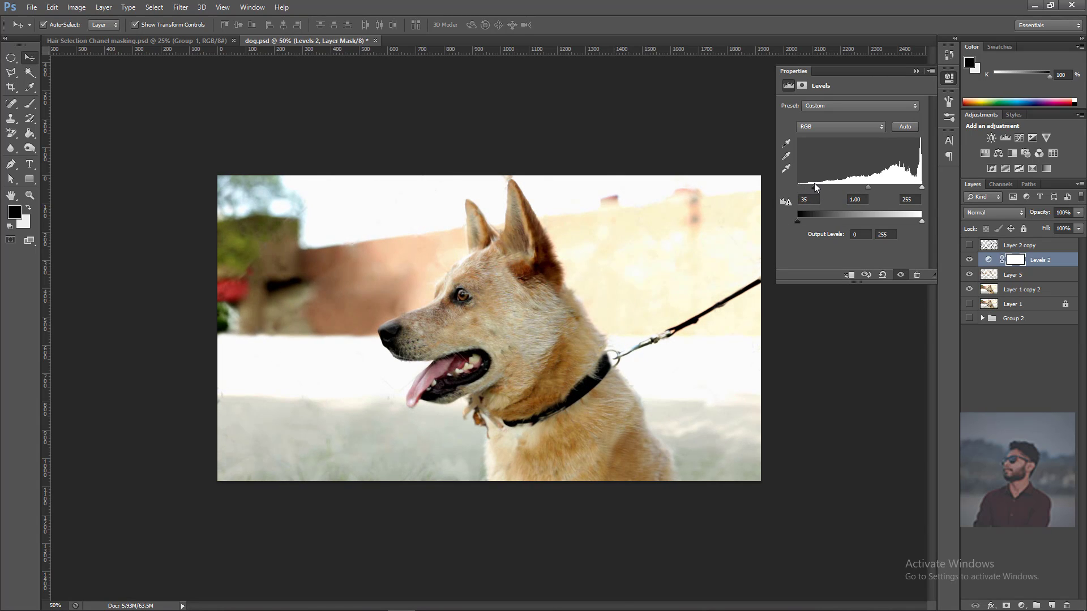
{"action": "left_click", "coordinate": [786, 144]}
{"action": "left_click", "coordinate": [389, 272]}
{"action": "left_click", "coordinate": [424, 253]}
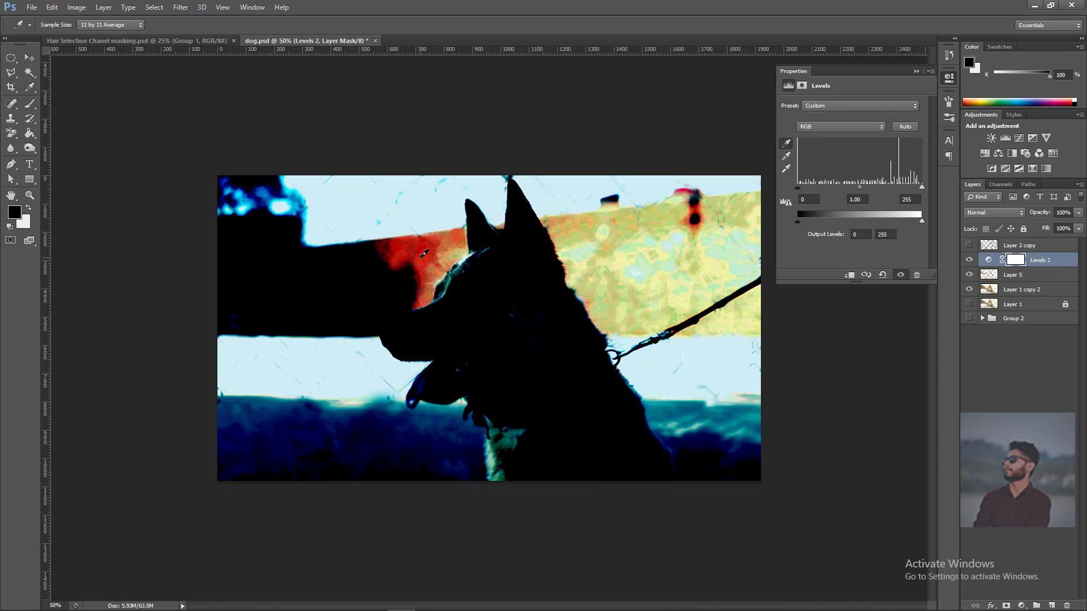
{"action": "left_click", "coordinate": [882, 274]}
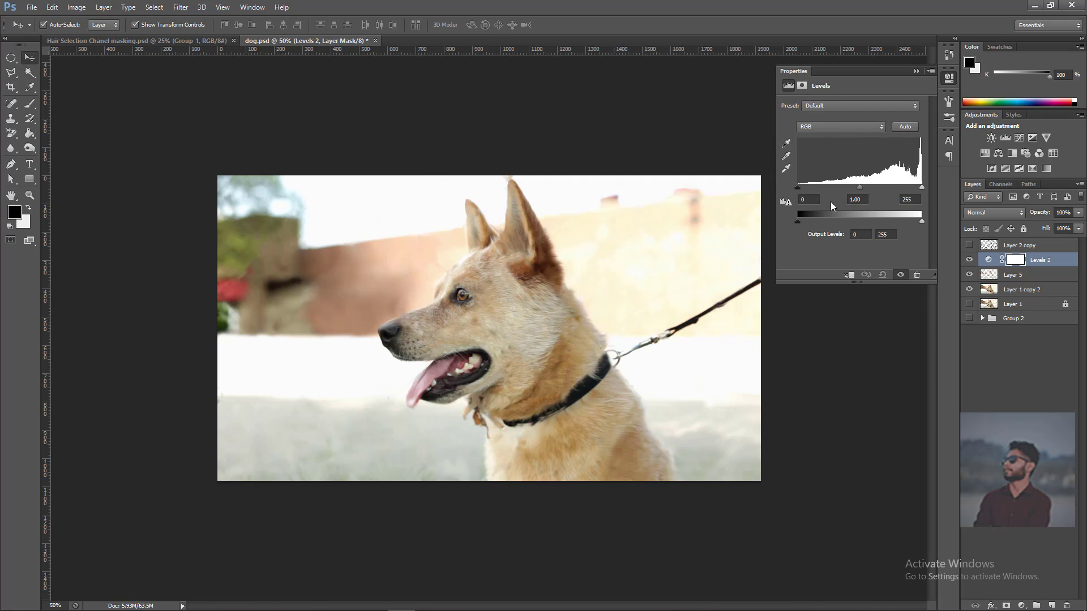
Set the black input level of the Levels adjustment to 36 and collapse its settings
{"action": "mouse_move", "coordinate": [798, 187]}
{"action": "left_mouse_down"}
{"action": "mouse_move", "coordinate": [828, 190]}
{"action": "mouse_move", "coordinate": [816, 197]}
{"action": "left_mouse_up"}
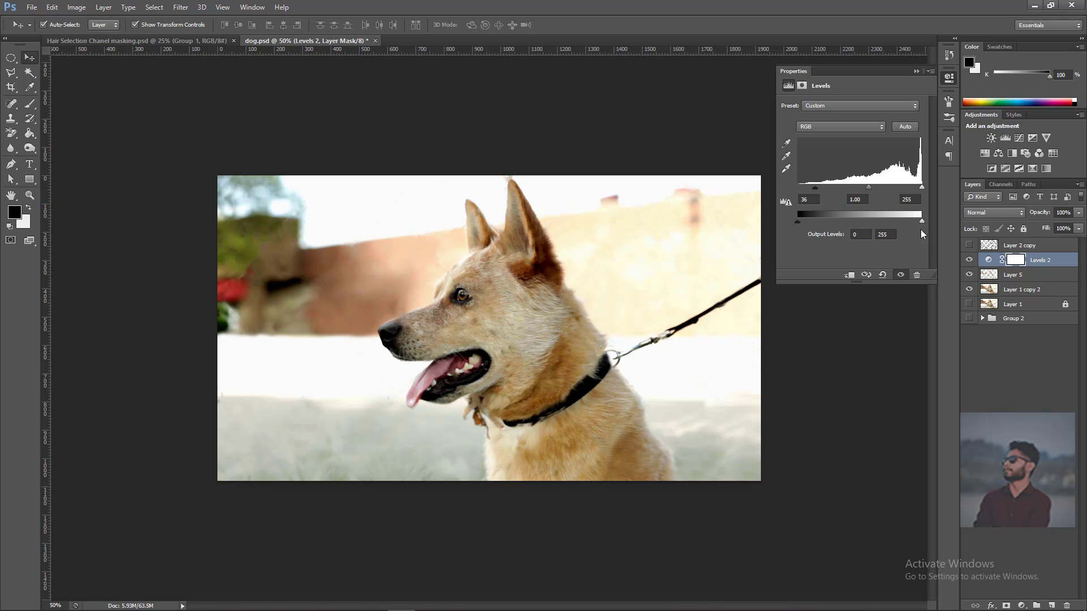
{"action": "left_click", "coordinate": [916, 71]}
Add a Hue/Saturation adjustment layer above Levels 2 and fine-tune its master hue, saturation and lightness
{"action": "left_click", "coordinate": [1021, 605]}
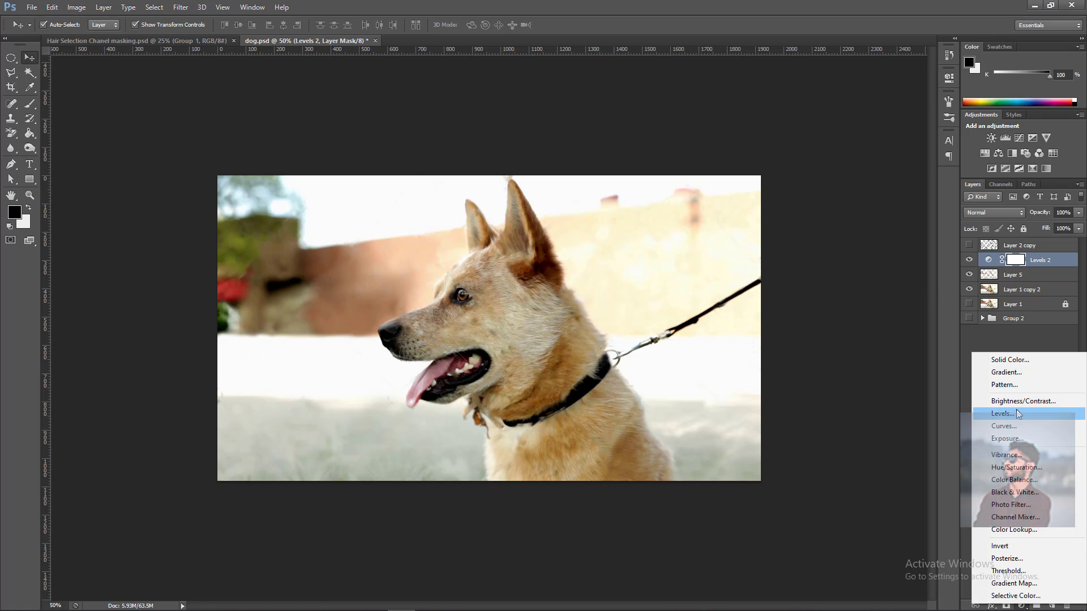
{"action": "left_click", "coordinate": [1005, 467]}
{"action": "left_click_drag", "start_coordinate": [852, 148], "coordinate": [852, 147]}
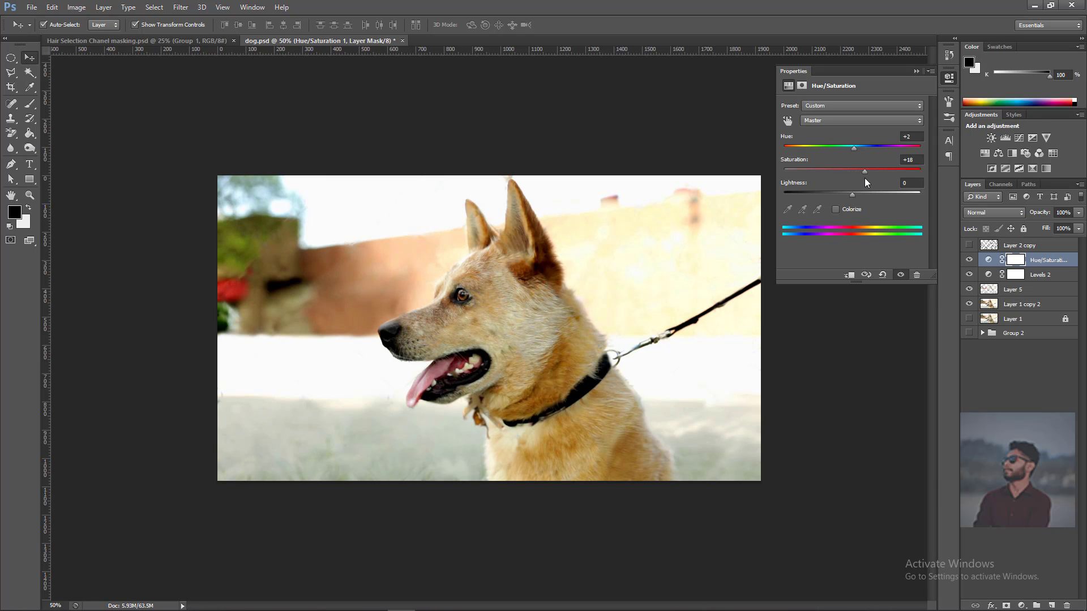
{"action": "left_click_drag", "start_coordinate": [853, 194], "coordinate": [850, 196]}
{"action": "left_click_drag", "start_coordinate": [854, 148], "coordinate": [861, 179]}
{"action": "left_click", "coordinate": [915, 71]}
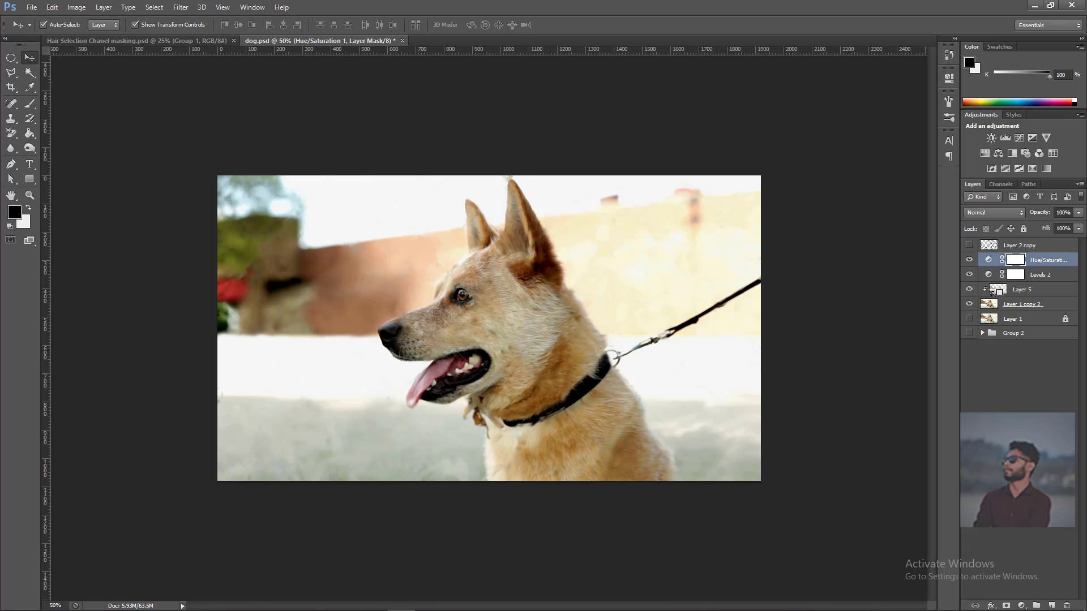
Clip Layer 5, Levels 2 and the Hue/Saturation layer to Layer 1 copy 2
{"action": "left_click", "coordinate": [988, 296], "text": "alt"}
{"action": "left_click", "coordinate": [992, 278], "text": "alt"}
{"action": "left_click", "coordinate": [992, 267], "text": "alt"}
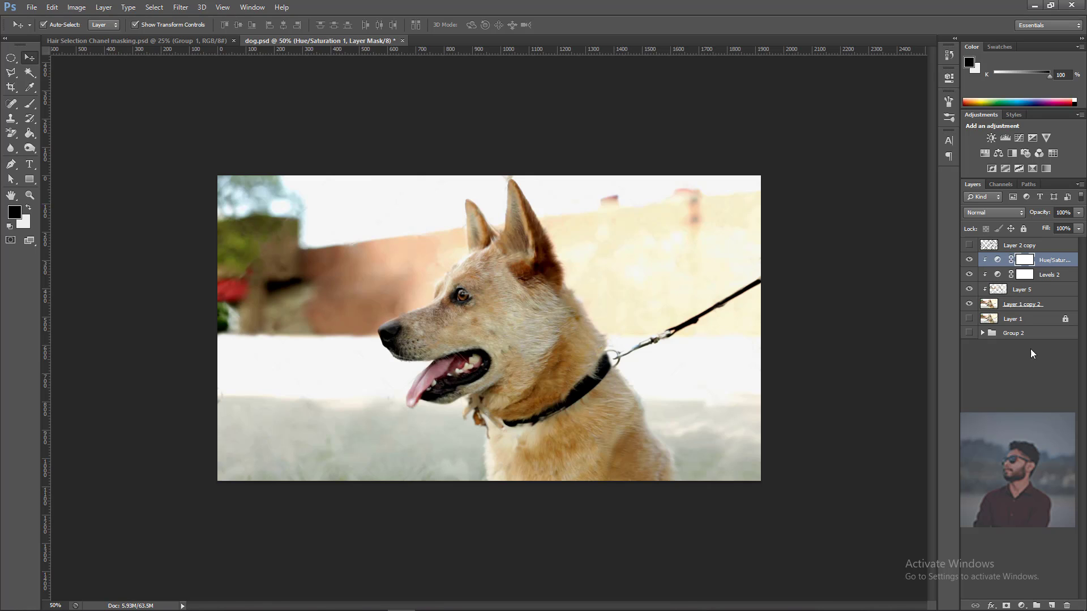
Compare the photo with the Hue/Saturation layer and Layer 5 each hidden and shown
{"action": "left_click", "coordinate": [968, 260]}
{"action": "left_click", "coordinate": [969, 260]}
{"action": "left_click", "coordinate": [968, 289]}
{"action": "left_click", "coordinate": [969, 289]}
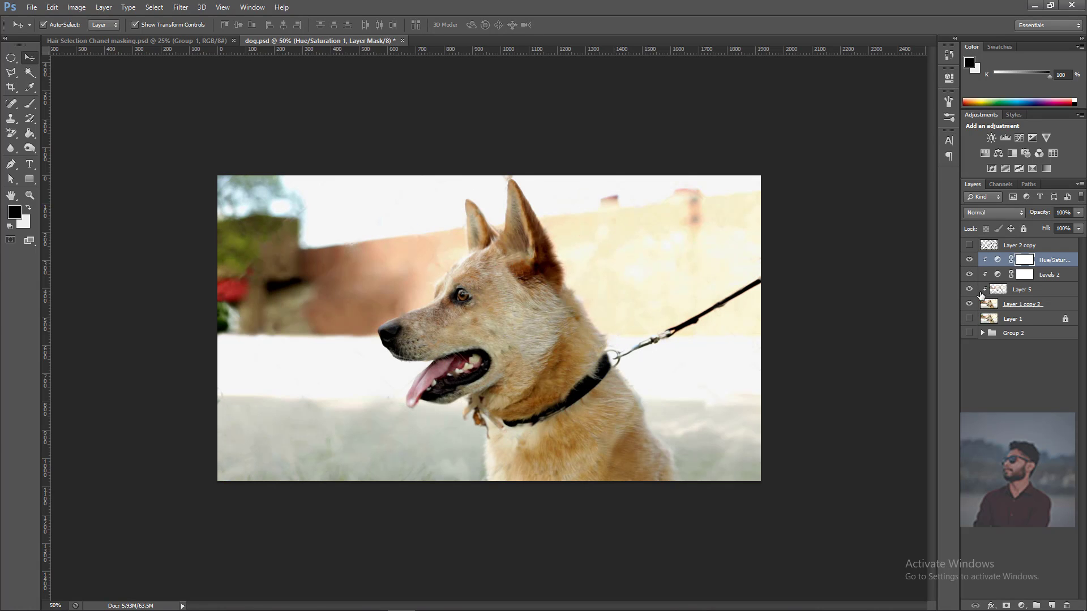
Release Layer 5 and both adjustment layers from their clipping to Layer 1 copy 2
{"action": "left_click", "coordinate": [1011, 297], "text": "alt"}
{"action": "left_click", "coordinate": [1046, 262]}
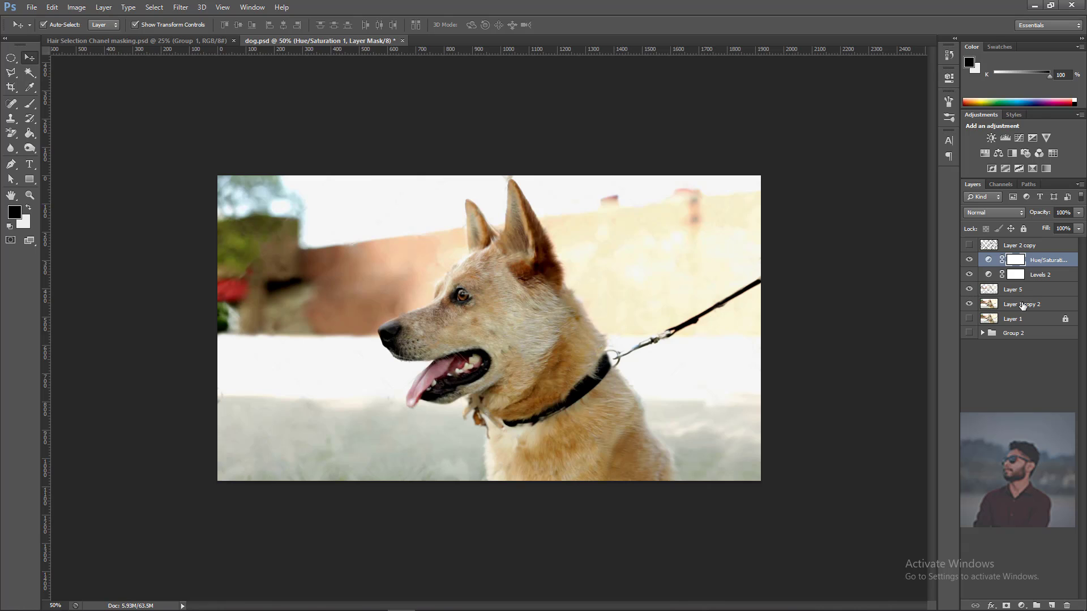
{"action": "left_click", "coordinate": [805, 293]}
Group all layers from Layer 2 copy down to Layer 1 copy 2
{"action": "left_click", "coordinate": [1013, 248]}
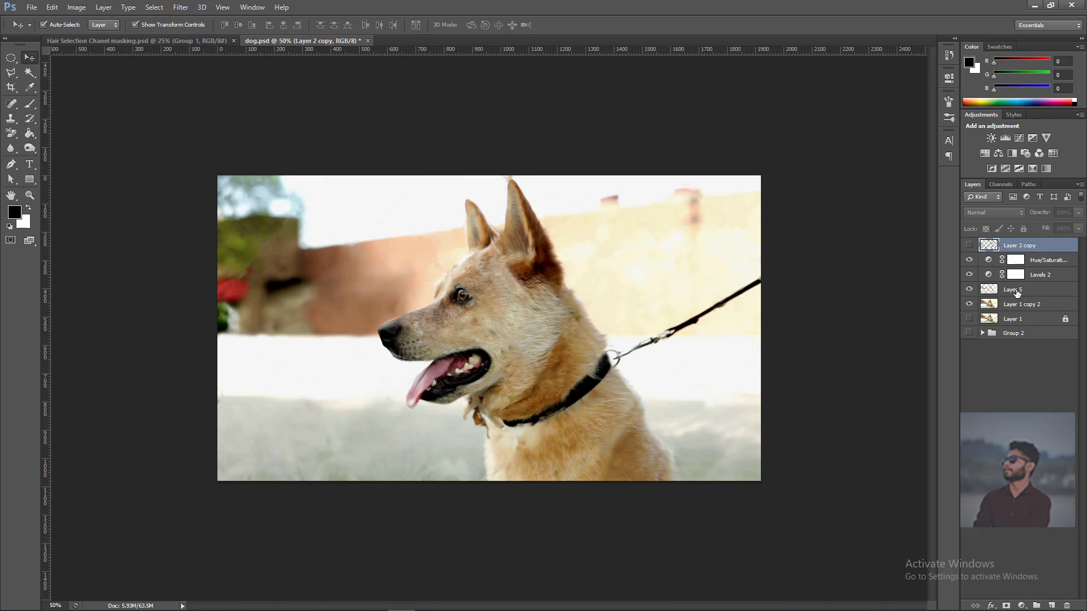
{"action": "left_click", "coordinate": [1012, 291], "text": "shift"}
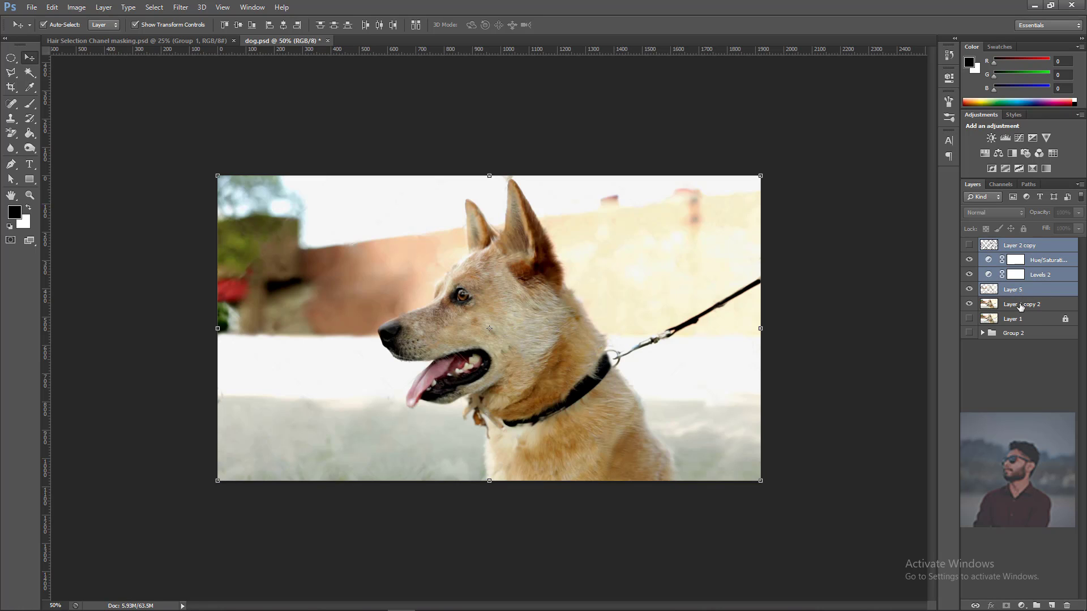
{"action": "left_click", "coordinate": [1020, 306], "text": "shift"}
{"action": "key", "text": "ctrl+g"}
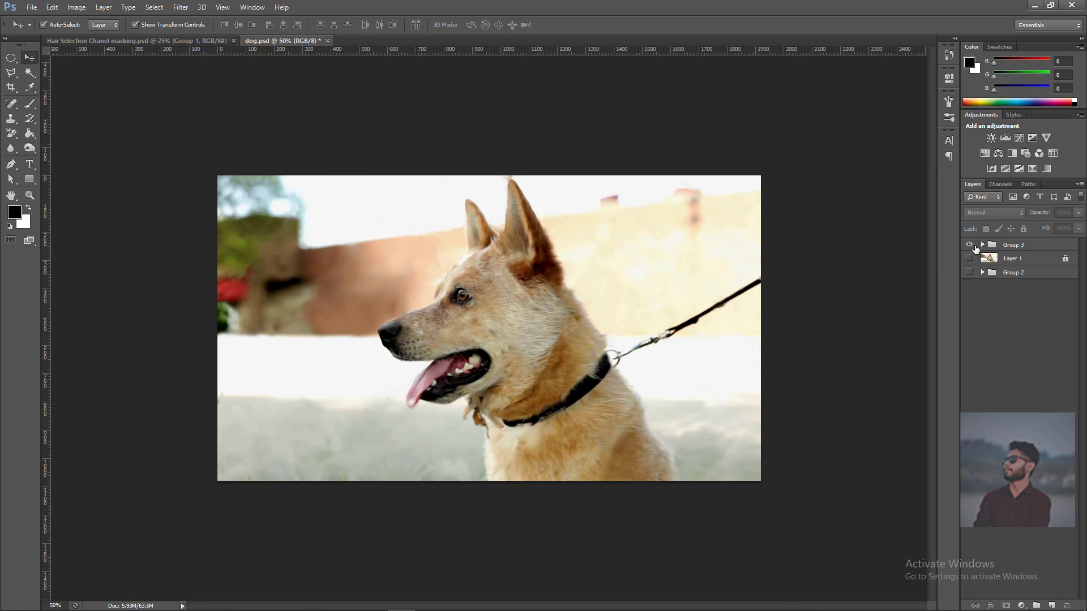
Compare the edited photo with the original fence image by hiding Group 3 over Layer 1 and showing it again
{"action": "left_click", "coordinate": [969, 244]}
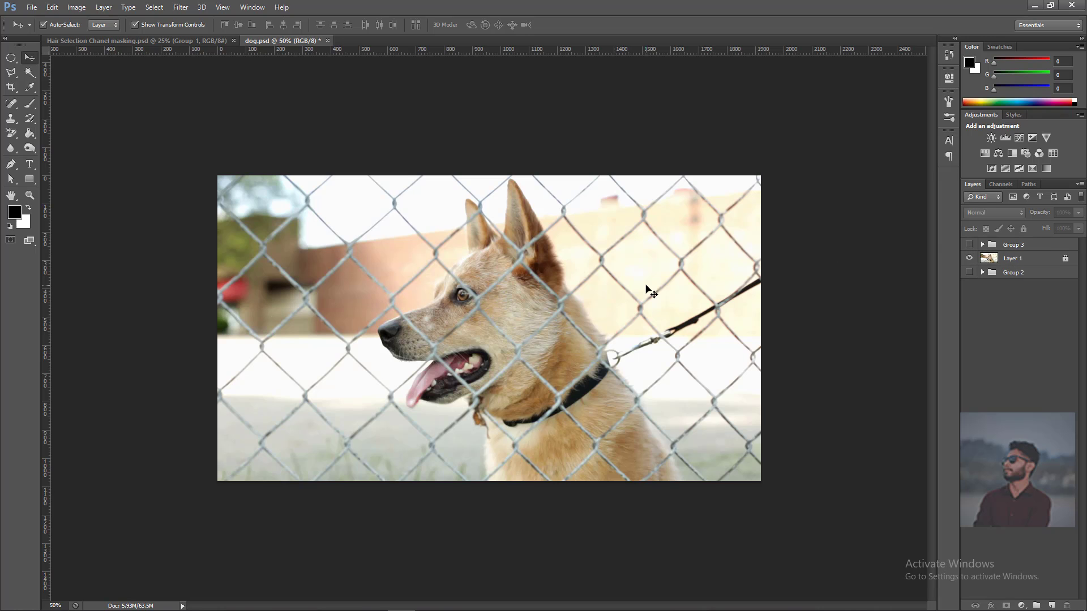
{"action": "key", "text": "ctrl+plus"}
{"action": "key", "text": "ctrl+plus"}
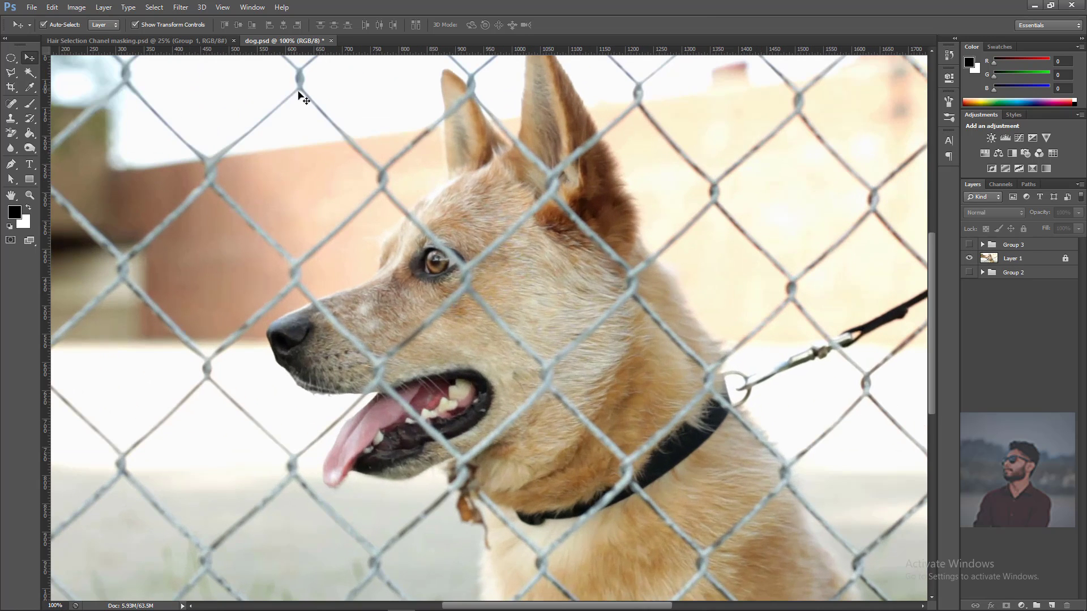
{"action": "left_click", "coordinate": [969, 245]}
{"action": "key", "text": "ctrl+minus"}
{"action": "key", "text": "ctrl+minus"}
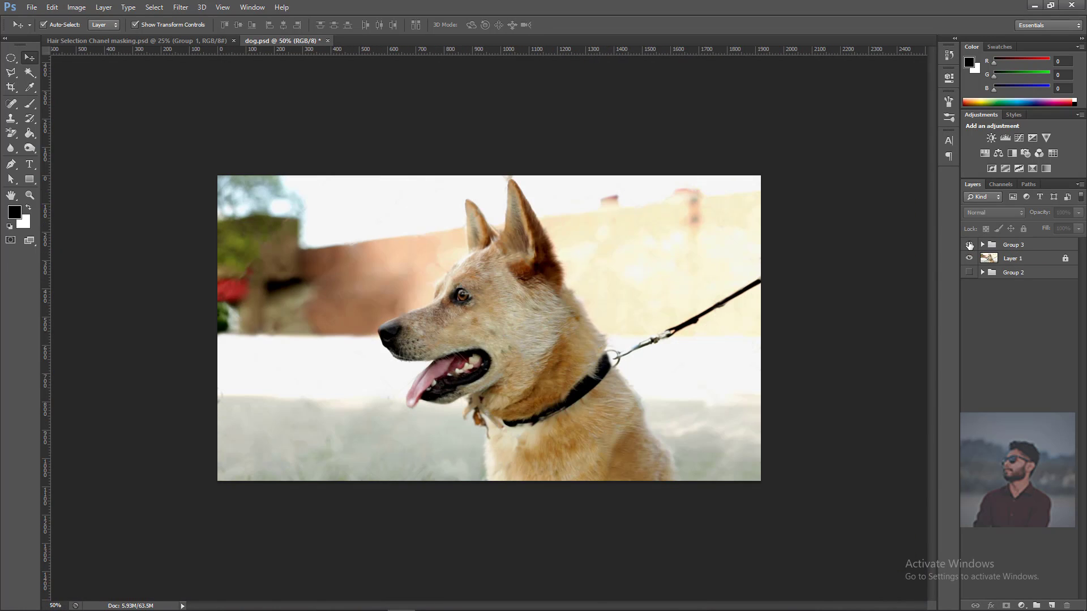
Expand Group 3 and check the contributions of Layer 2 copy, Levels 2, Layer 5 and Layer 1 copy 2 by toggling their visibility
{"action": "left_click", "coordinate": [982, 245]}
{"action": "left_click", "coordinate": [968, 259]}
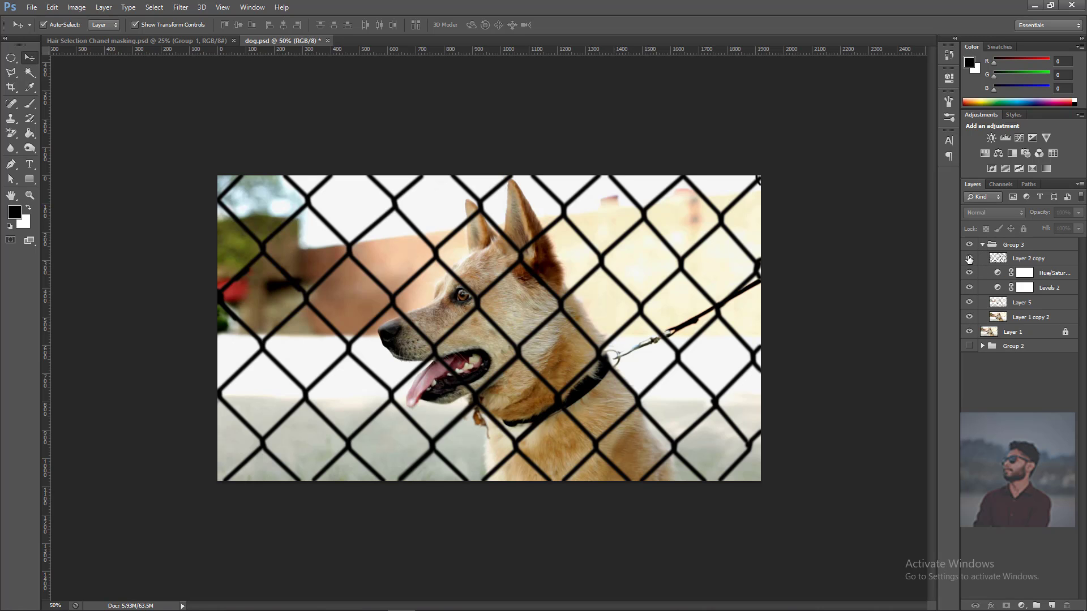
{"action": "left_click", "coordinate": [968, 258]}
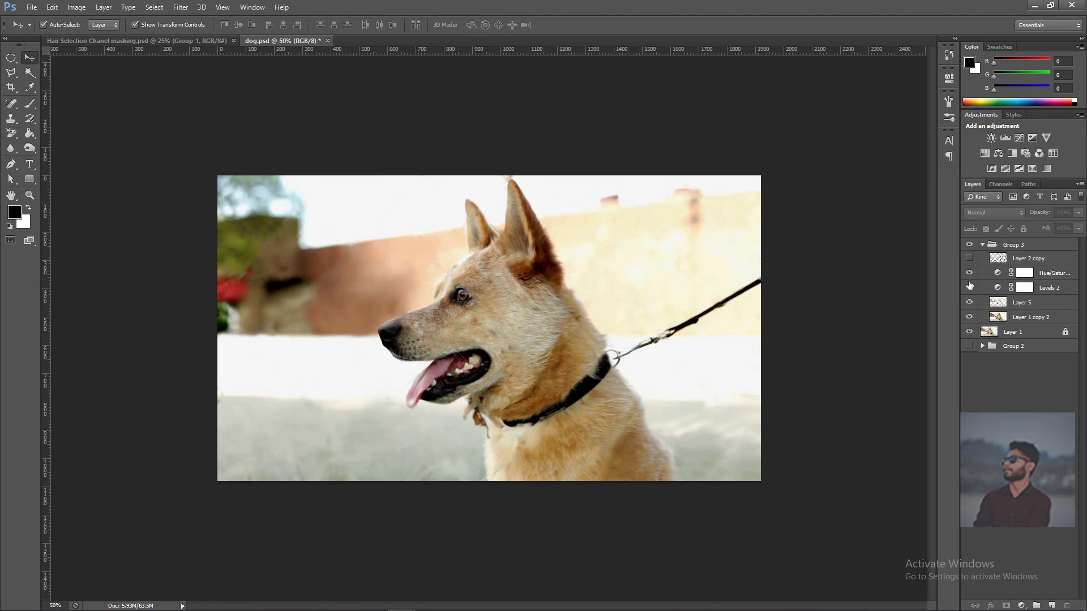
{"action": "left_click", "coordinate": [969, 289]}
{"action": "left_click", "coordinate": [969, 288]}
{"action": "left_click", "coordinate": [969, 303]}
{"action": "left_click", "coordinate": [969, 303]}
{"action": "left_click", "coordinate": [969, 317]}
{"action": "left_click", "coordinate": [969, 317]}
Set the hue of the Hue/Saturation adjustment layer in Group 3 to -3
{"action": "double_click", "coordinate": [998, 272]}
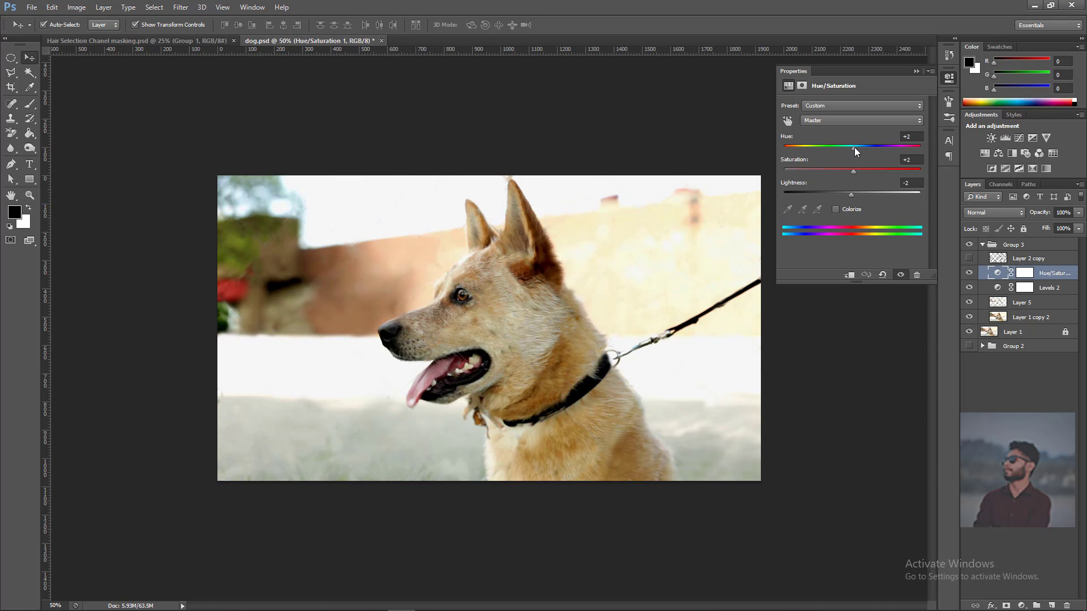
{"action": "left_click_drag", "start_coordinate": [853, 148], "coordinate": [850, 148]}
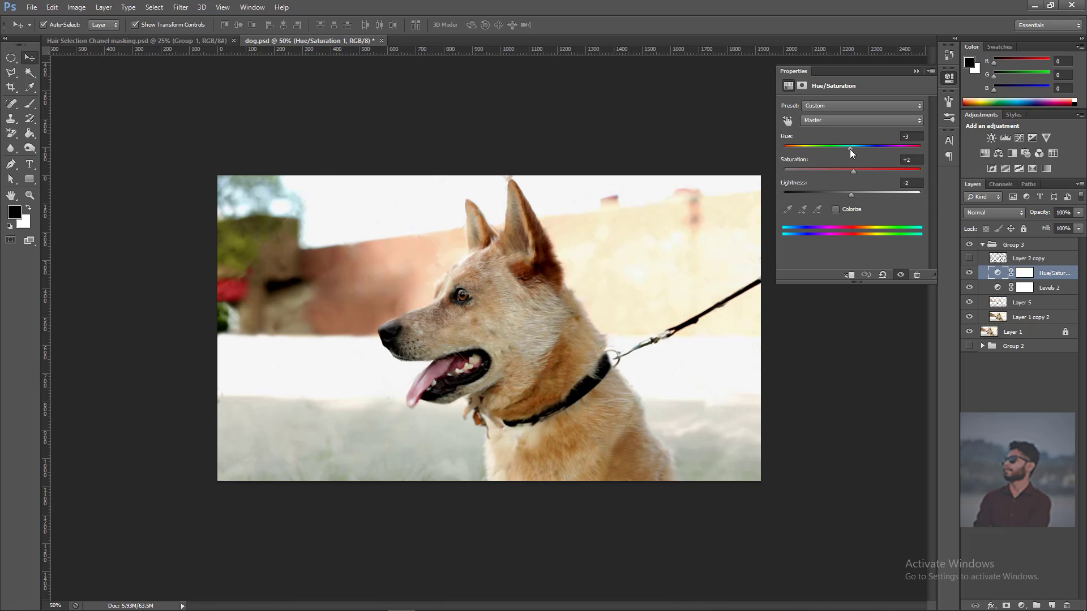
{"action": "left_click", "coordinate": [915, 71]}
Adjust the channel shadow levels in Levels 2, setting the Blue channel's shadow input to 21, and compare with the adjustment hidden and shown
{"action": "left_click", "coordinate": [997, 289]}
{"action": "double_click", "coordinate": [997, 289]}
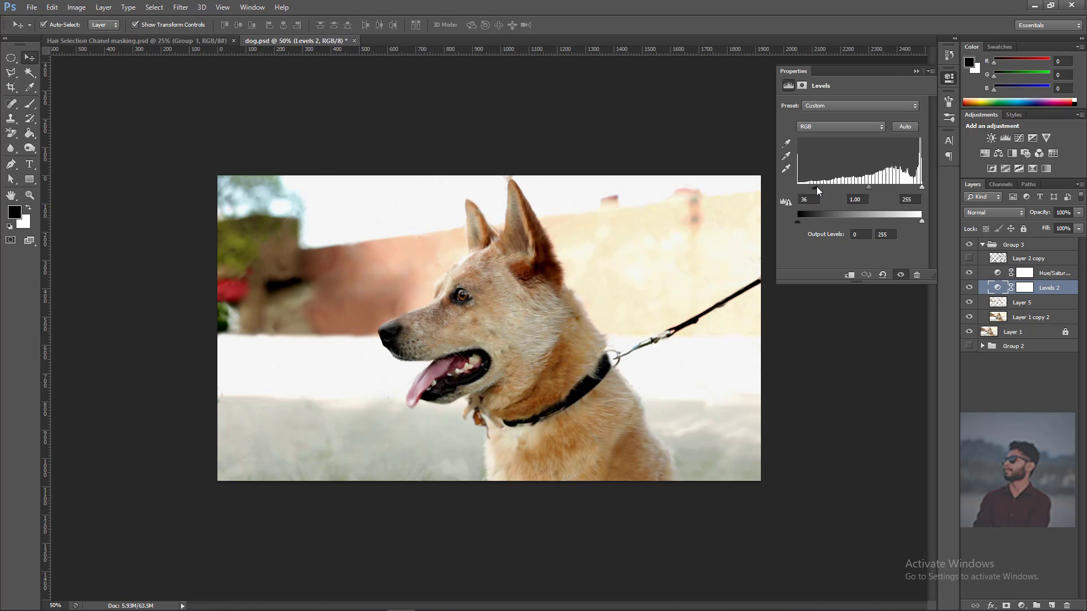
{"action": "left_click", "coordinate": [841, 126]}
{"action": "left_click", "coordinate": [826, 137]}
{"action": "left_click_drag", "start_coordinate": [797, 187], "coordinate": [813, 190]}
{"action": "left_click", "coordinate": [871, 127]}
{"action": "left_click", "coordinate": [815, 154]}
{"action": "left_click", "coordinate": [849, 129]}
{"action": "left_click", "coordinate": [815, 163]}
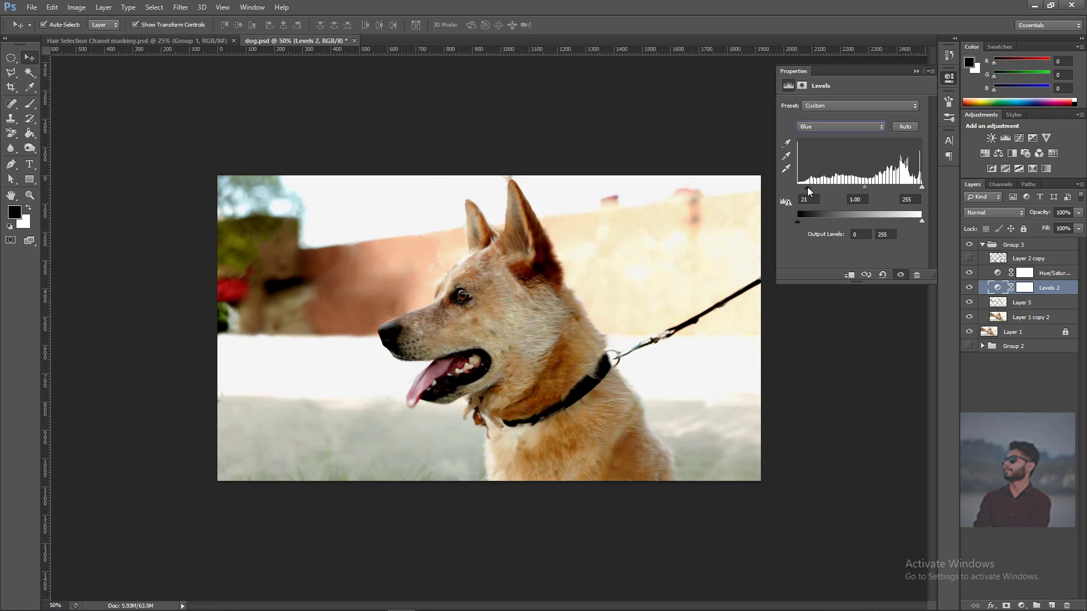
{"action": "left_click", "coordinate": [916, 70]}
{"action": "left_click", "coordinate": [968, 288]}
{"action": "left_click", "coordinate": [969, 289]}
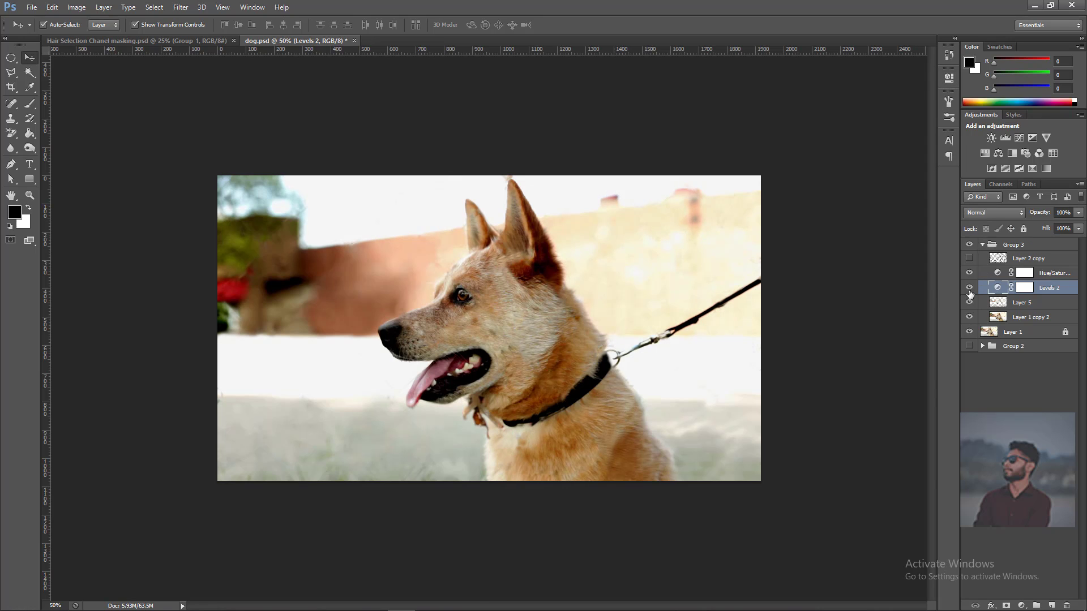